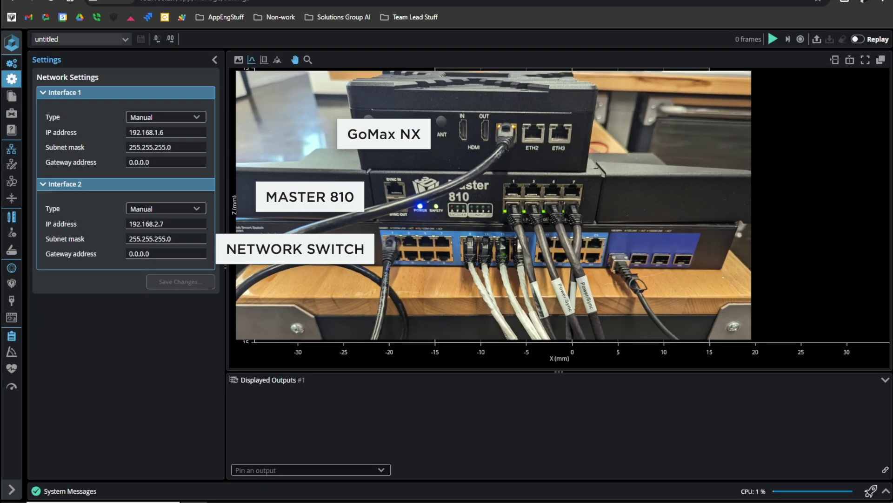
Step: Add discovered sensors 183035, 187786, 187794 and 187798 together as one new sensor group
{"action": "mouse_move", "coordinate": [6, 198]}
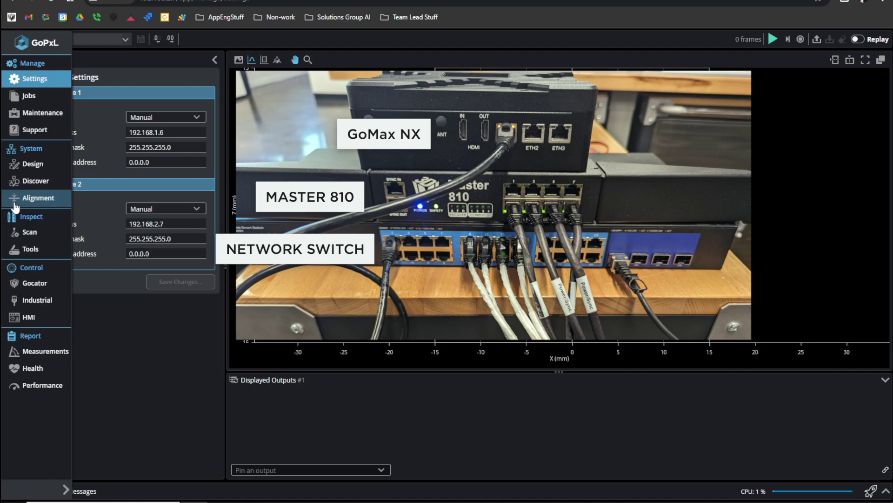
{"action": "left_click", "coordinate": [28, 180]}
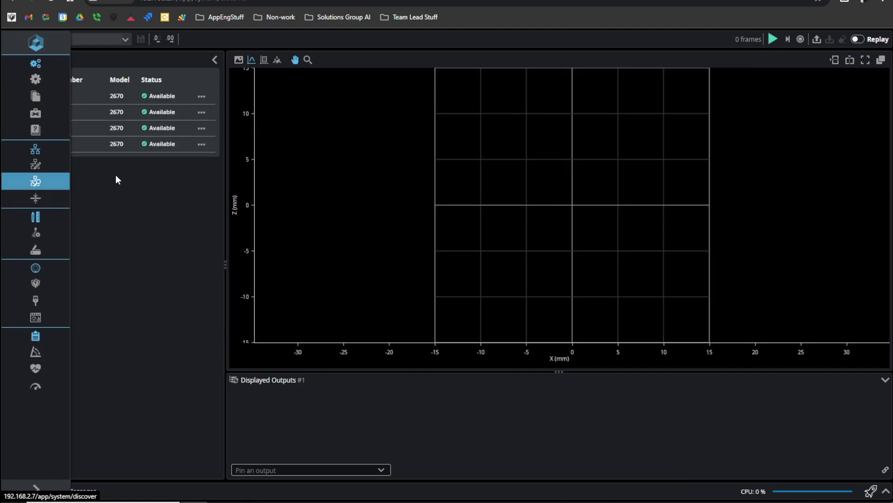
{"action": "left_click", "coordinate": [201, 96]}
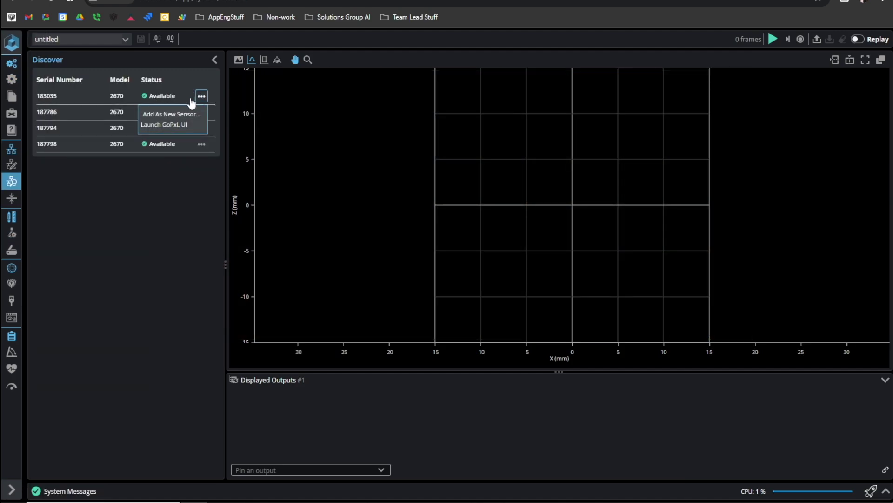
{"action": "left_click", "coordinate": [172, 115]}
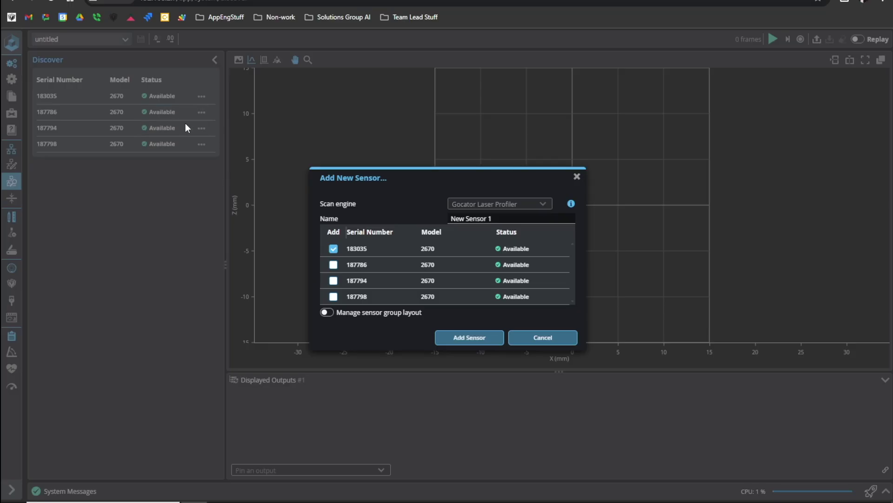
{"action": "left_click", "coordinate": [333, 264]}
{"action": "left_click", "coordinate": [333, 280]}
{"action": "left_click", "coordinate": [333, 296]}
{"action": "left_click", "coordinate": [469, 338]}
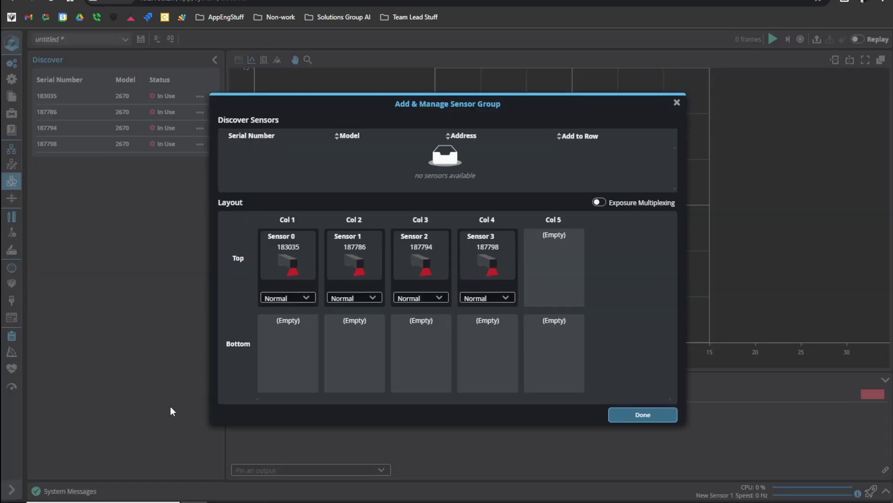
Step: Place Sensors 0 and 3 in the top row and Sensors 1 and 2 below, with exposure multiplexing on
{"action": "mouse_move", "coordinate": [300, 264]}
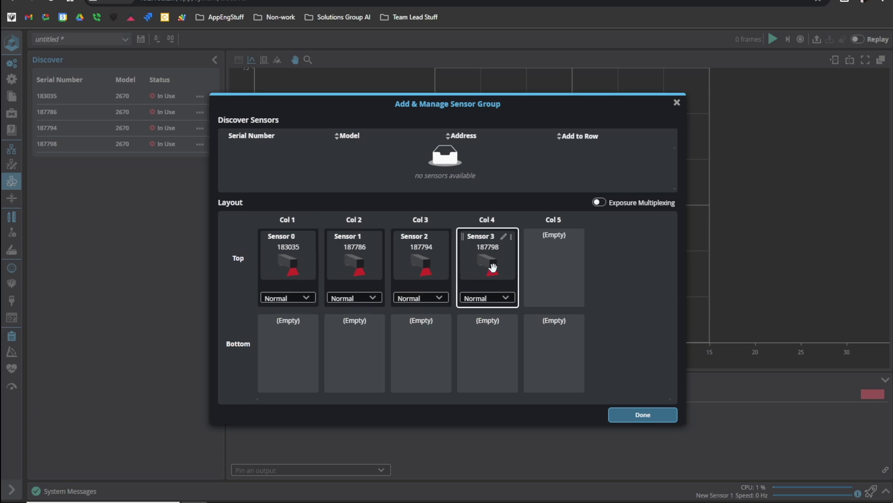
{"action": "left_click_drag", "start_coordinate": [495, 272], "coordinate": [368, 264]}
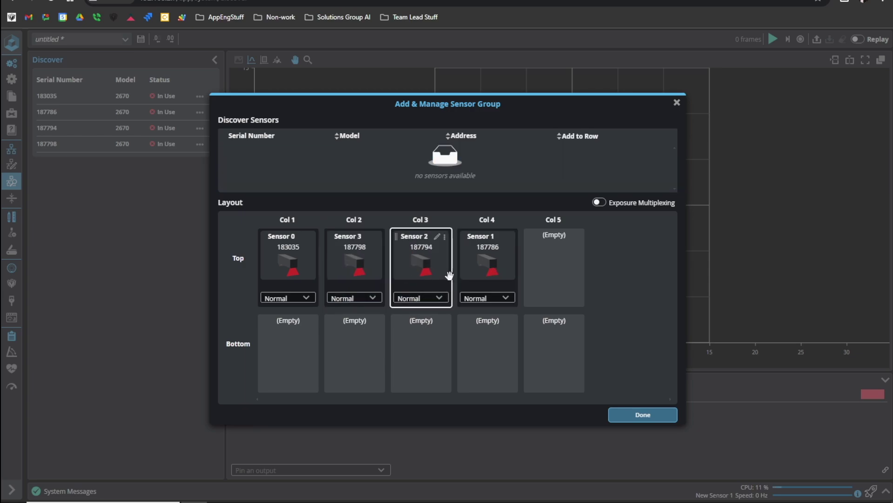
{"action": "left_click_drag", "start_coordinate": [485, 253], "coordinate": [284, 340]}
{"action": "left_click_drag", "start_coordinate": [415, 298], "coordinate": [358, 349]}
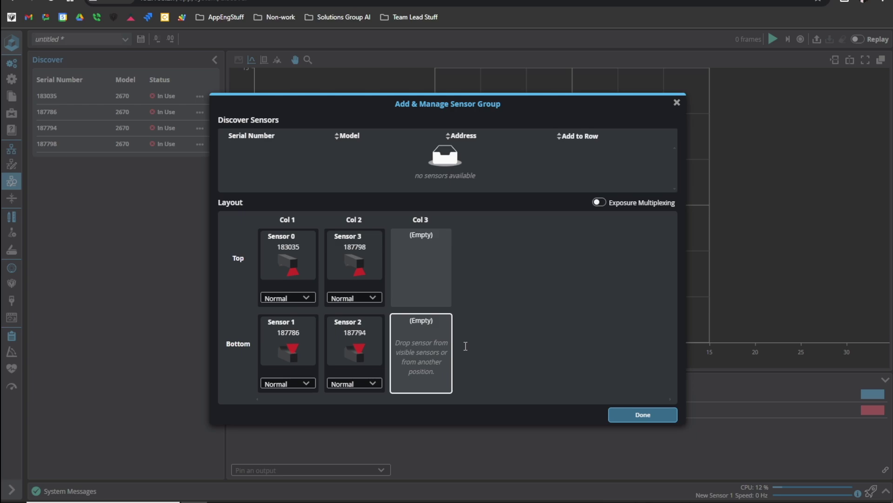
{"action": "left_click", "coordinate": [601, 204]}
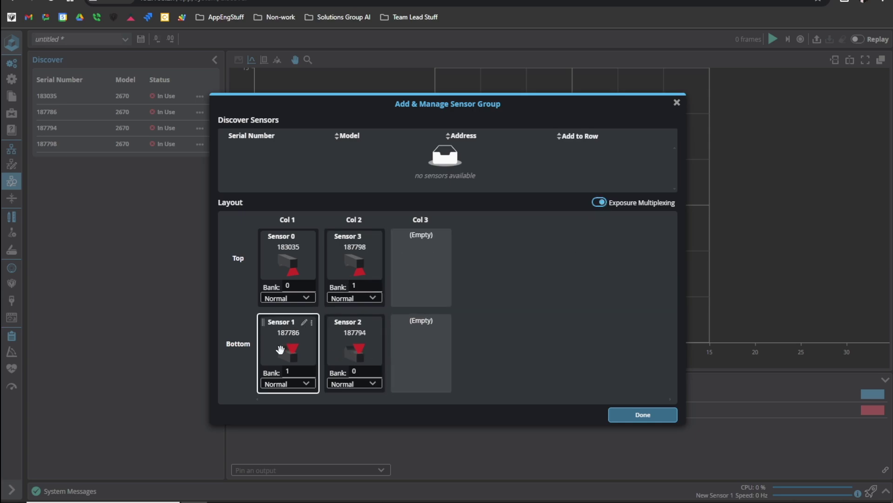
{"action": "left_click", "coordinate": [660, 418]}
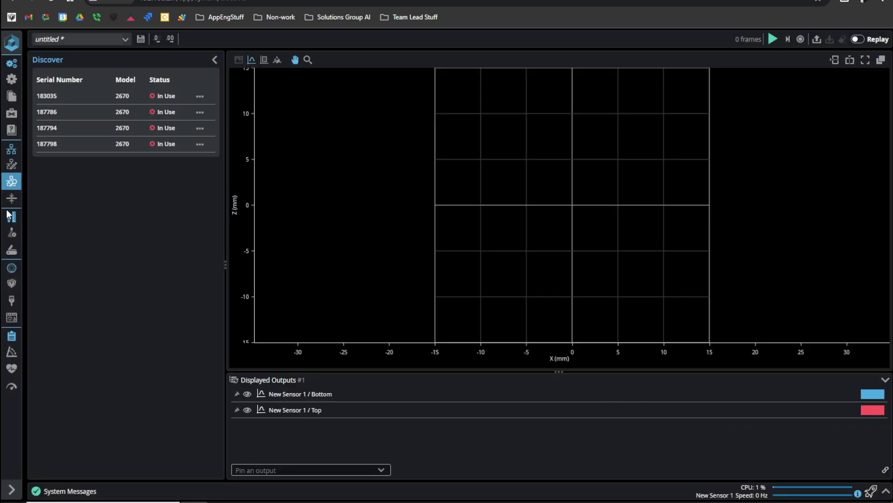
Step: Start live acquisition from the sensor group on the Scan page
{"action": "mouse_move", "coordinate": [4, 205]}
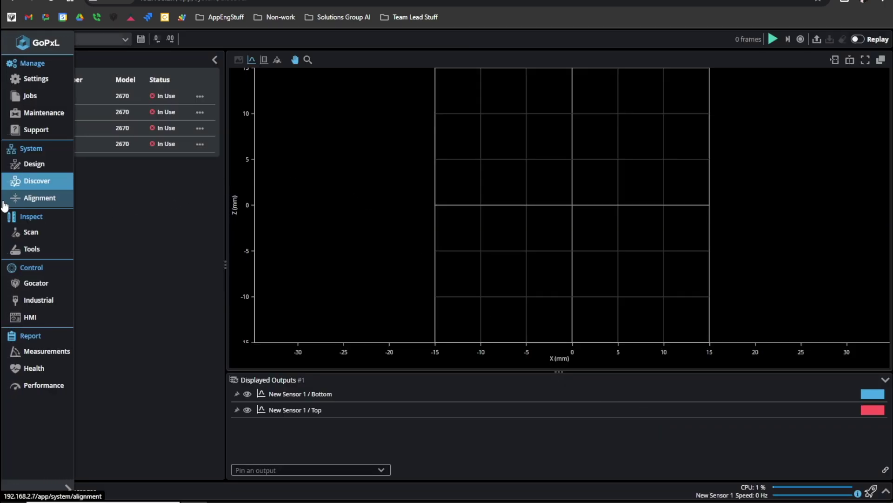
{"action": "left_click", "coordinate": [16, 233]}
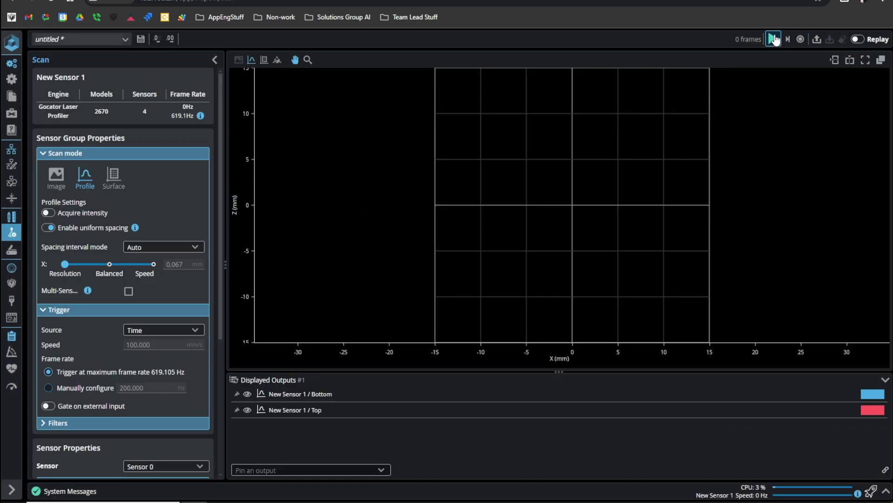
{"action": "left_click", "coordinate": [774, 40]}
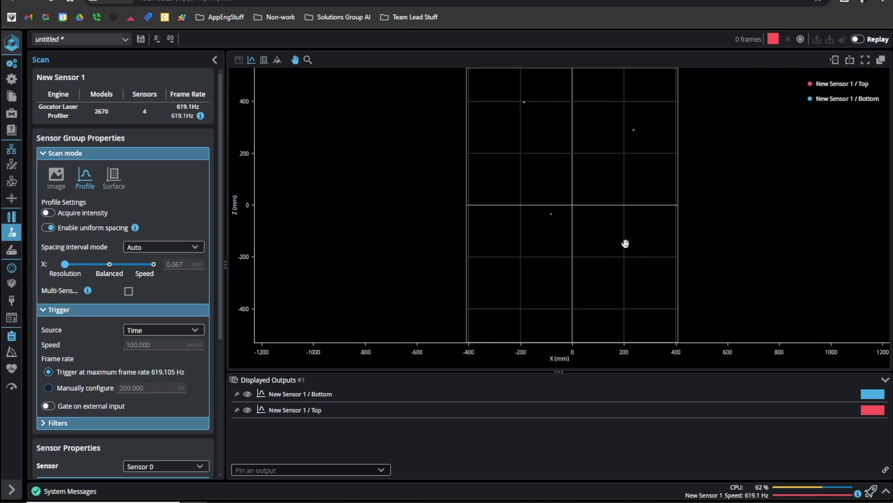
Step: Set Sensor 0's exposure to 1000 µs
{"action": "scroll", "coordinate": [80, 349], "scroll_direction": "down", "scroll_amount": 5}
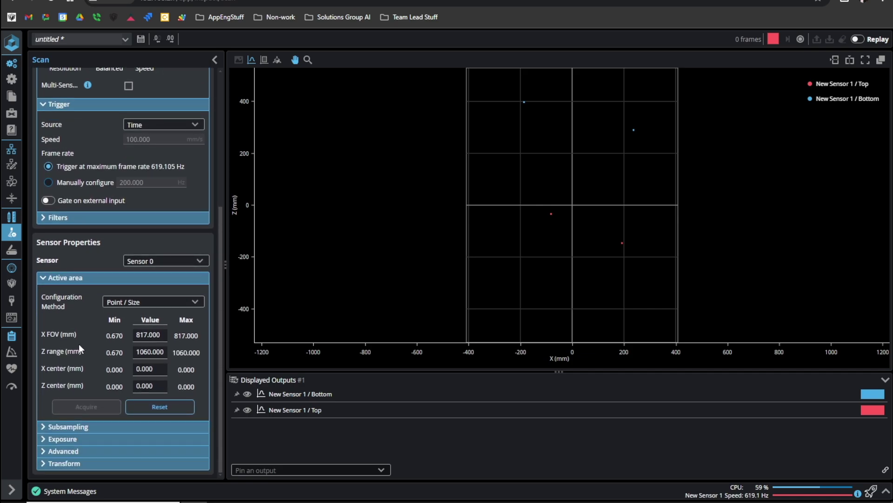
{"action": "left_click", "coordinate": [66, 440]}
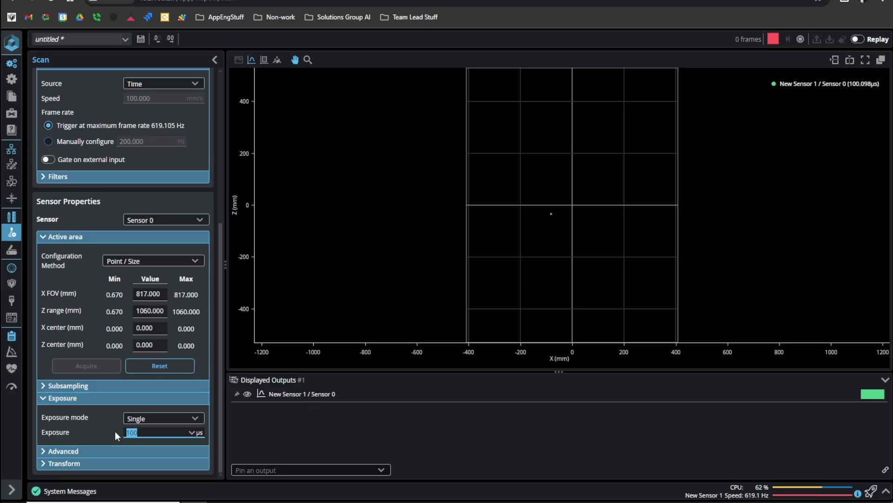
{"action": "type", "text": "1000"}
{"action": "key", "text": "Return"}
{"action": "scroll", "coordinate": [584, 209], "scroll_direction": "up", "scroll_amount": 5}
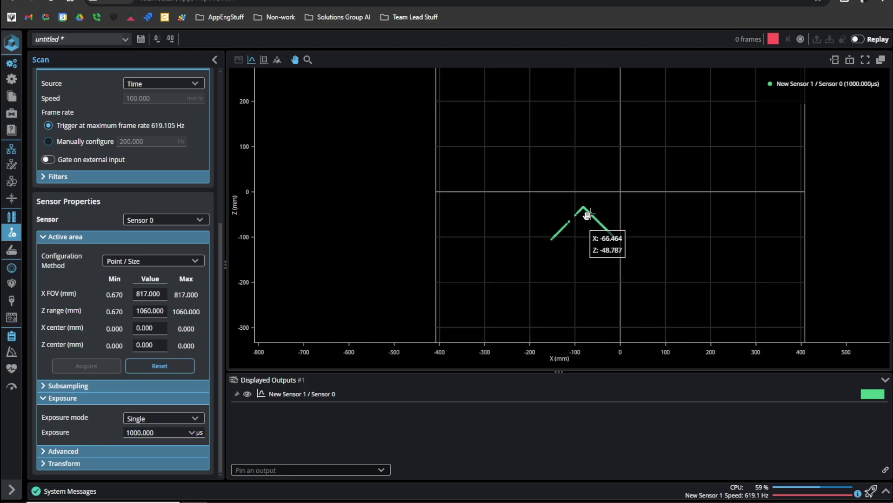
{"action": "scroll", "coordinate": [119, 227], "scroll_direction": "up", "scroll_amount": 5}
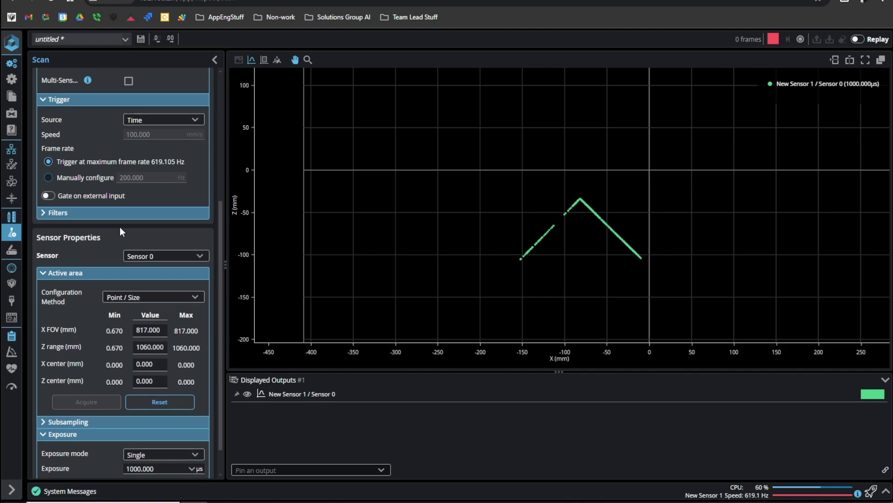
Step: Switch the scan mode to Image and set the exposure to 1500 µs
{"action": "left_click", "coordinate": [56, 176]}
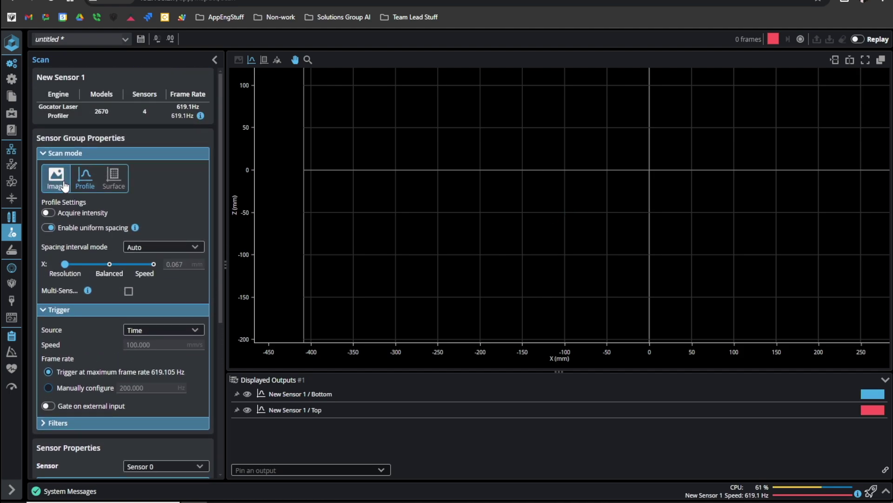
{"action": "scroll", "coordinate": [531, 256], "scroll_direction": "up", "scroll_amount": 6}
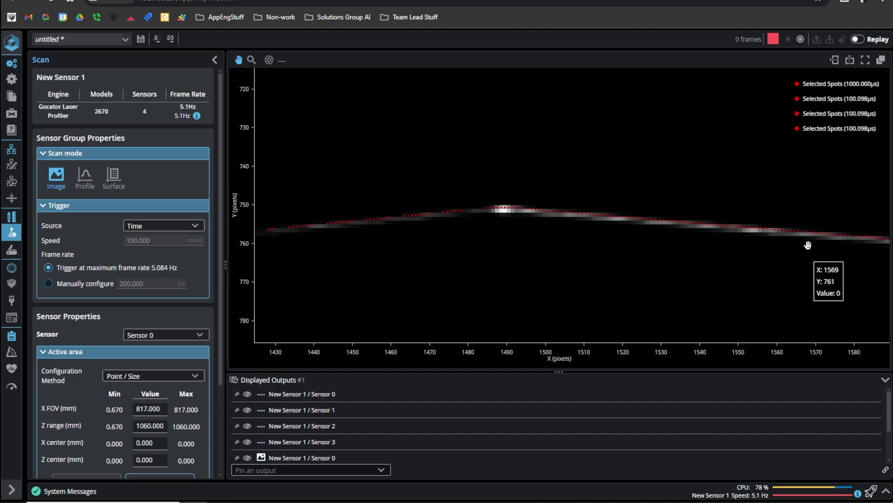
{"action": "scroll", "coordinate": [419, 253], "scroll_direction": "down", "scroll_amount": 3}
{"action": "left_click_drag", "start_coordinate": [380, 272], "coordinate": [551, 268]}
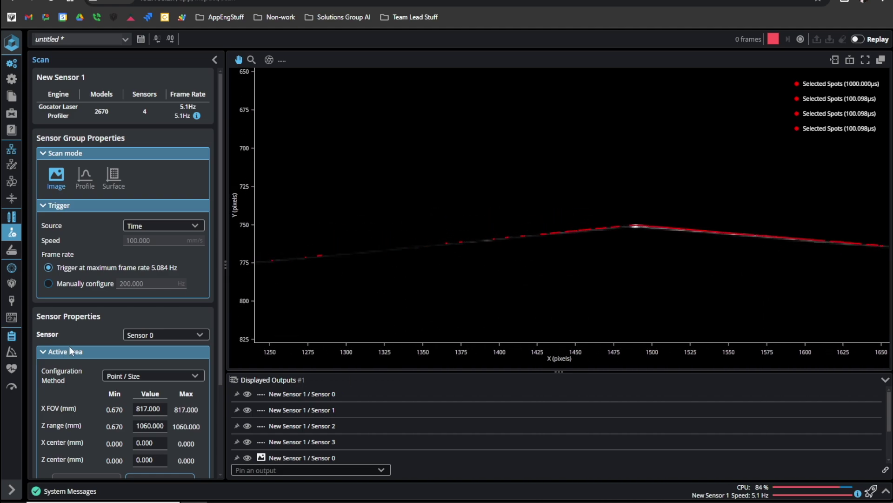
{"action": "scroll", "coordinate": [88, 354], "scroll_direction": "down", "scroll_amount": 3}
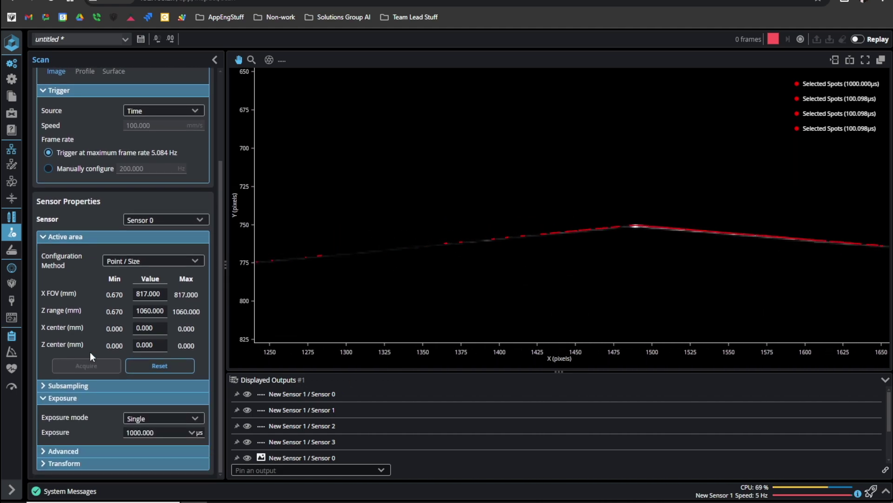
{"action": "double_click", "coordinate": [134, 433]}
{"action": "type", "text": "1500"}
{"action": "key", "text": "Return"}
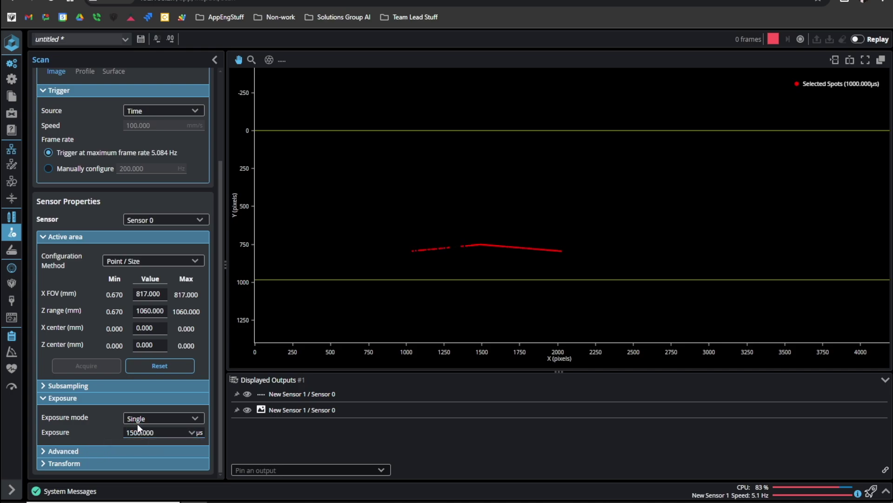
Step: Raise the exposure to 2000 µs, then to 3000 µs
{"action": "scroll", "coordinate": [468, 258], "scroll_direction": "up", "scroll_amount": 3}
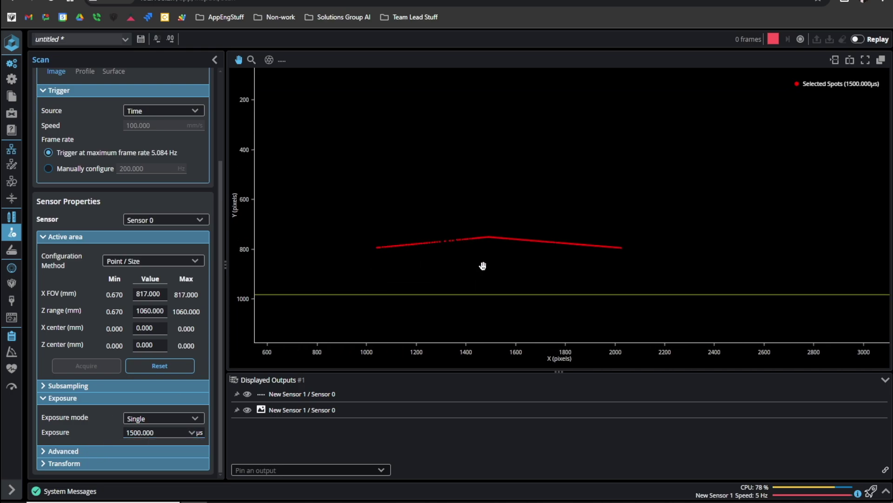
{"action": "double_click", "coordinate": [140, 432]}
{"action": "type", "text": "2000"}
{"action": "key", "text": "Return"}
{"action": "scroll", "coordinate": [461, 221], "scroll_direction": "up", "scroll_amount": 15}
{"action": "scroll", "coordinate": [456, 223], "scroll_direction": "down", "scroll_amount": 2}
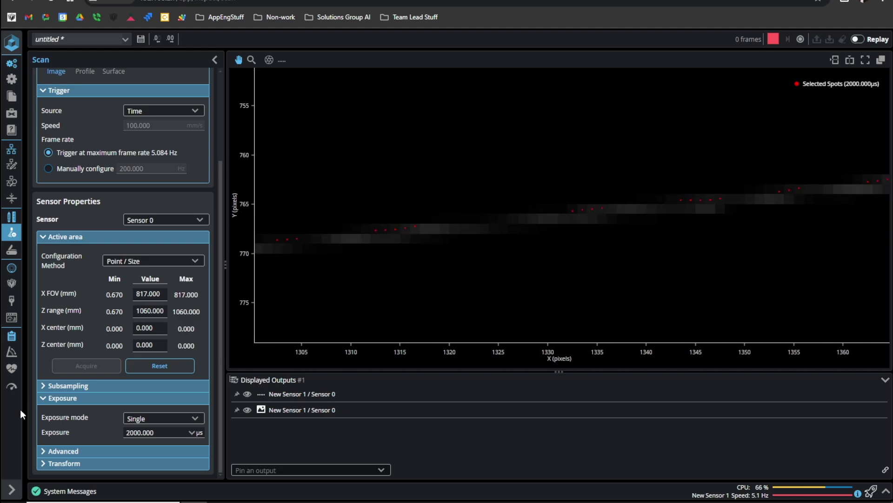
{"action": "double_click", "coordinate": [140, 433]}
{"action": "type", "text": "3000"}
{"action": "key", "text": "Return"}
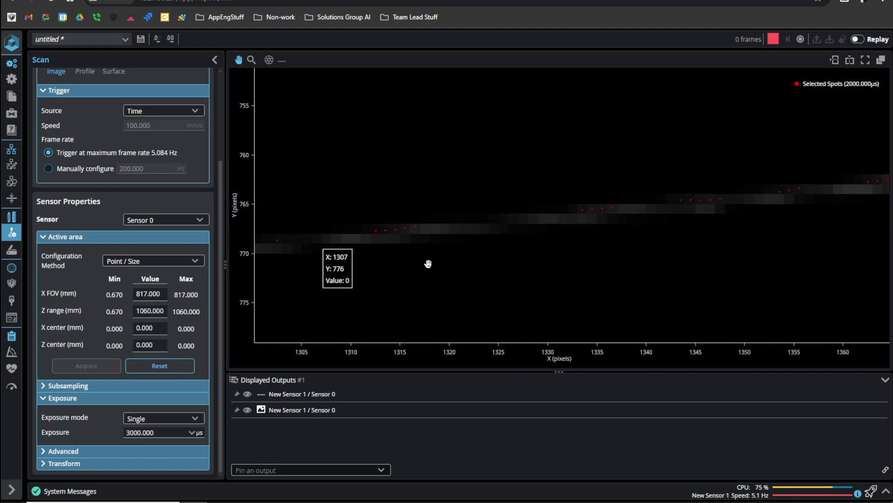
Step: Step through Sensors 1, 2 and 3 in the Sensor list and edit Sensor 3's exposure
{"action": "scroll", "coordinate": [473, 248], "scroll_direction": "down", "scroll_amount": 20}
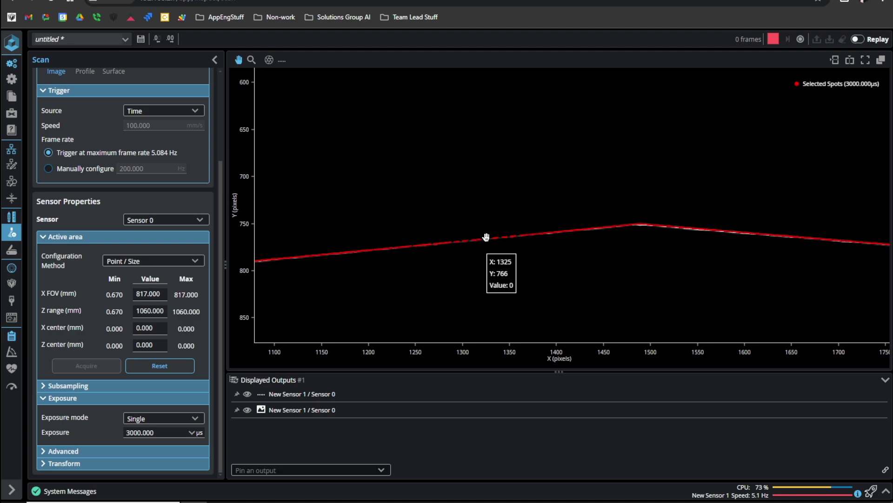
{"action": "scroll", "coordinate": [486, 237], "scroll_direction": "down", "scroll_amount": 10}
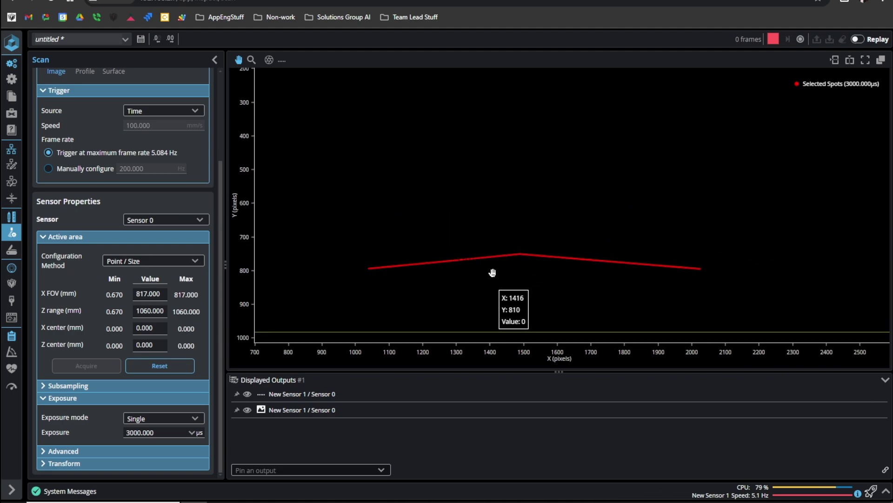
{"action": "scroll", "coordinate": [130, 432], "scroll_direction": "up", "scroll_amount": 1}
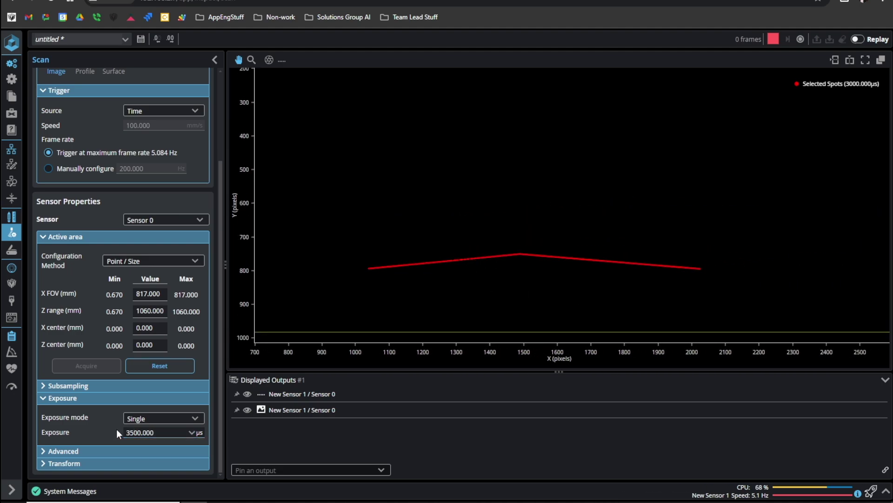
{"action": "left_click", "coordinate": [146, 223]}
{"action": "left_click", "coordinate": [140, 244]}
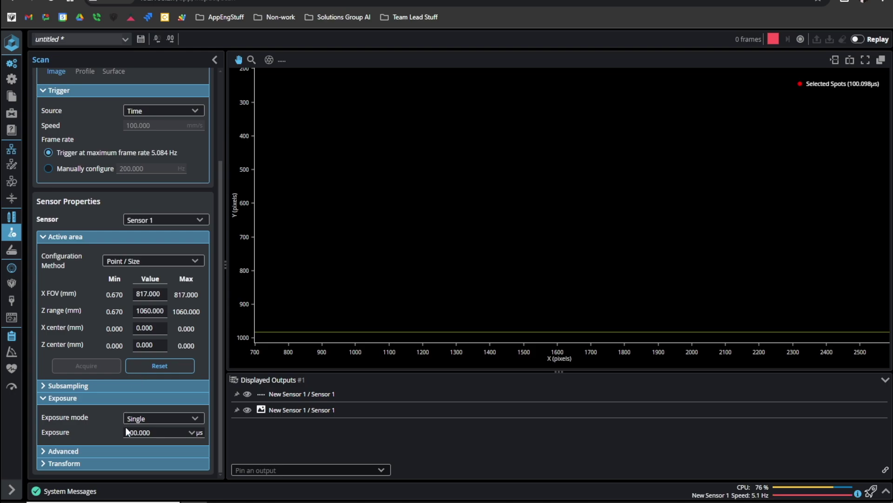
{"action": "scroll", "coordinate": [125, 431], "scroll_direction": "up", "scroll_amount": 5}
{"action": "left_click", "coordinate": [154, 220]}
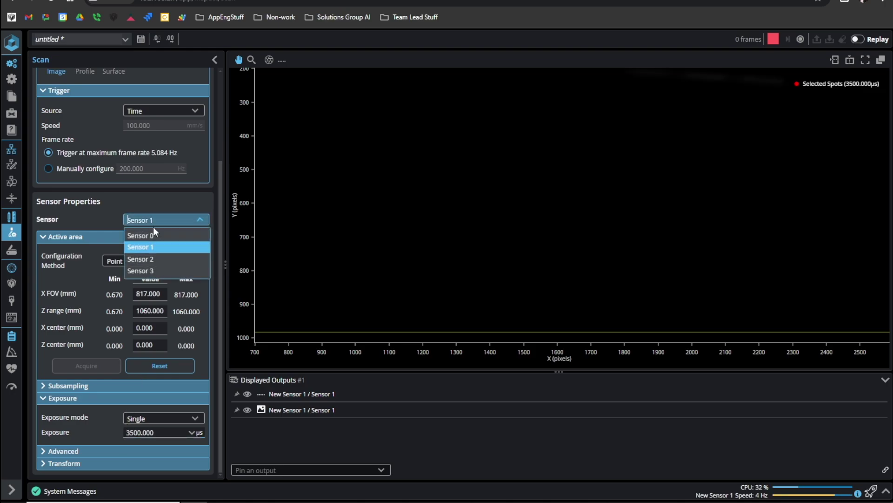
{"action": "left_click", "coordinate": [139, 259]}
{"action": "scroll", "coordinate": [154, 220], "scroll_direction": "down", "scroll_amount": 1}
{"action": "left_click", "coordinate": [153, 219]}
{"action": "left_click", "coordinate": [154, 294]}
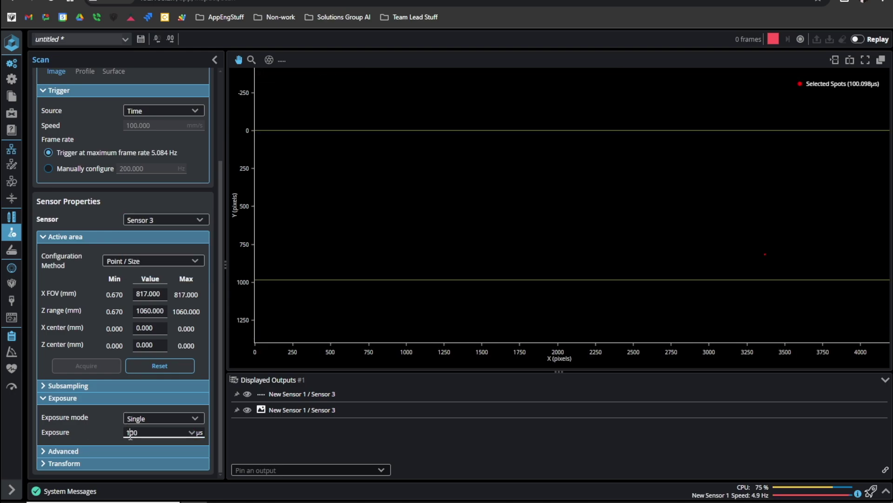
{"action": "scroll", "coordinate": [116, 434], "scroll_direction": "up", "scroll_amount": 5}
{"action": "scroll", "coordinate": [217, 219], "scroll_direction": "up", "scroll_amount": 5}
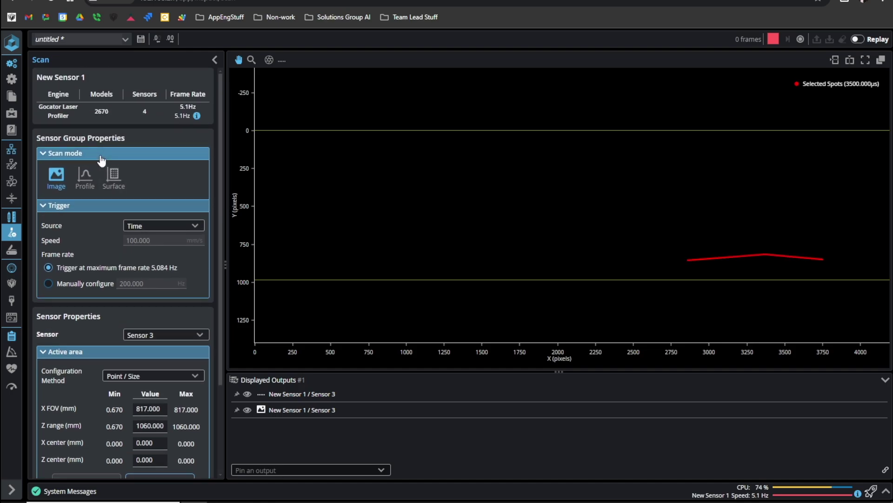
Step: Scan in Profile mode with uniform spacing off, centre the profiles, and go to Alignment
{"action": "left_click", "coordinate": [85, 175]}
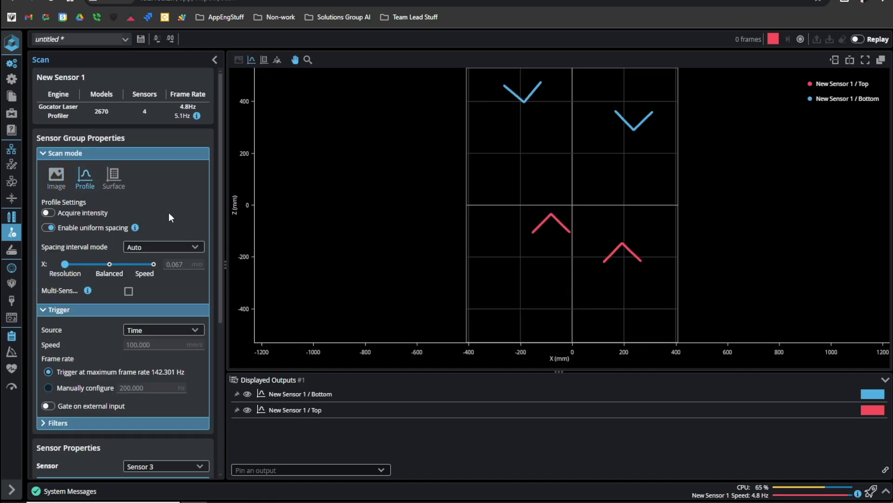
{"action": "left_click", "coordinate": [49, 228]}
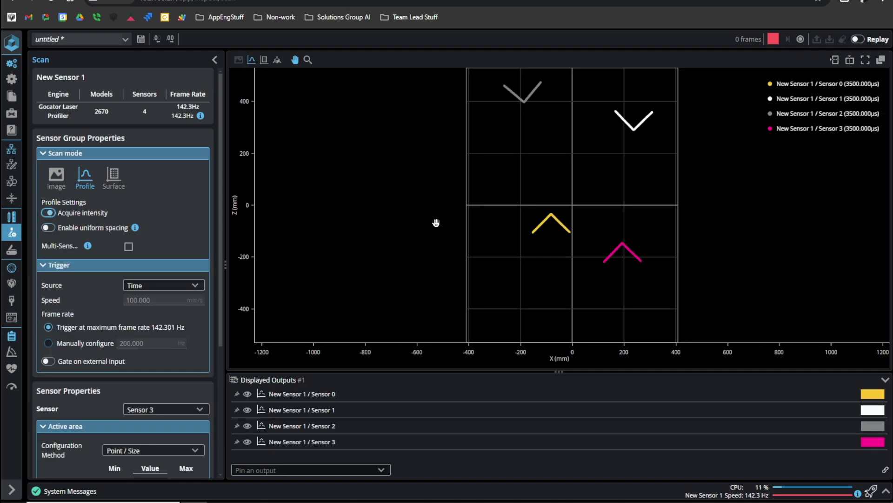
{"action": "left_click_drag", "start_coordinate": [523, 184], "coordinate": [455, 202]}
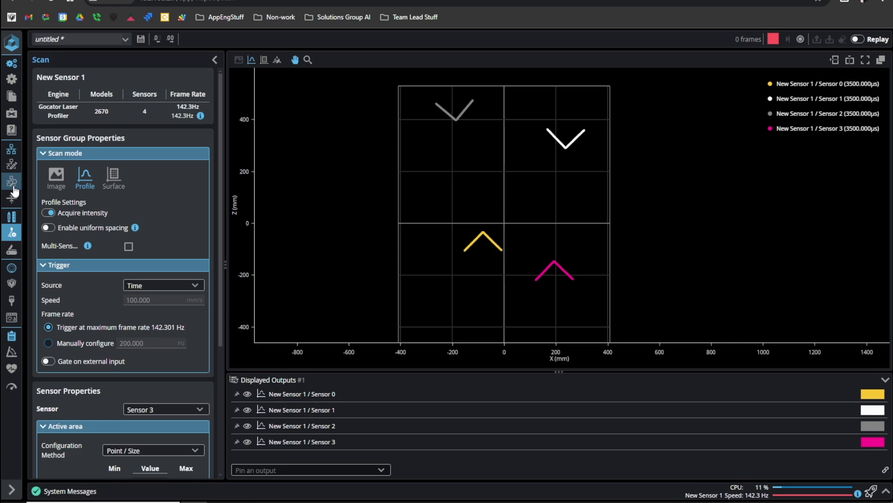
{"action": "mouse_move", "coordinate": [14, 191]}
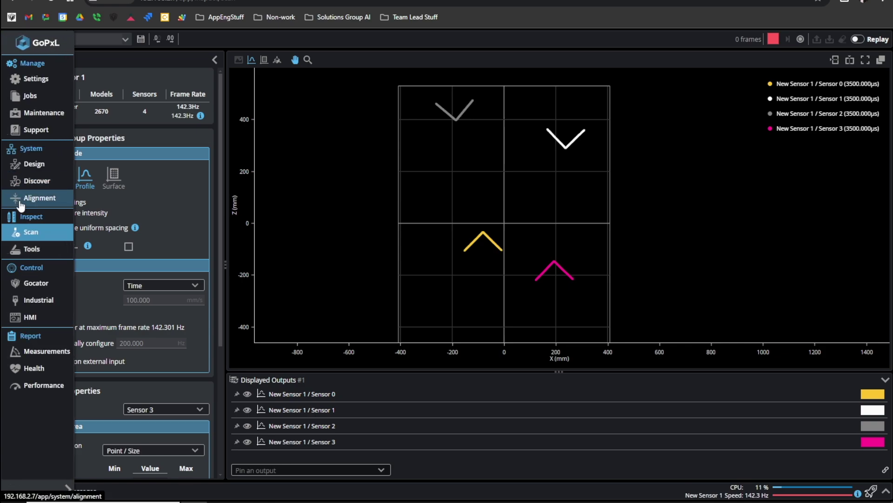
{"action": "left_click", "coordinate": [21, 204]}
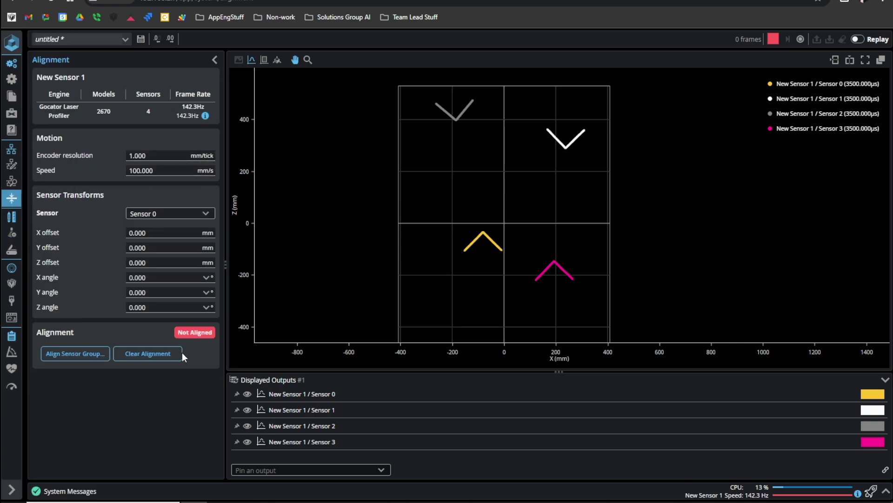
Step: Begin aligning the sensor group, saving the job, with a Polygon target type
{"action": "left_click", "coordinate": [73, 354]}
{"action": "left_click", "coordinate": [467, 291]}
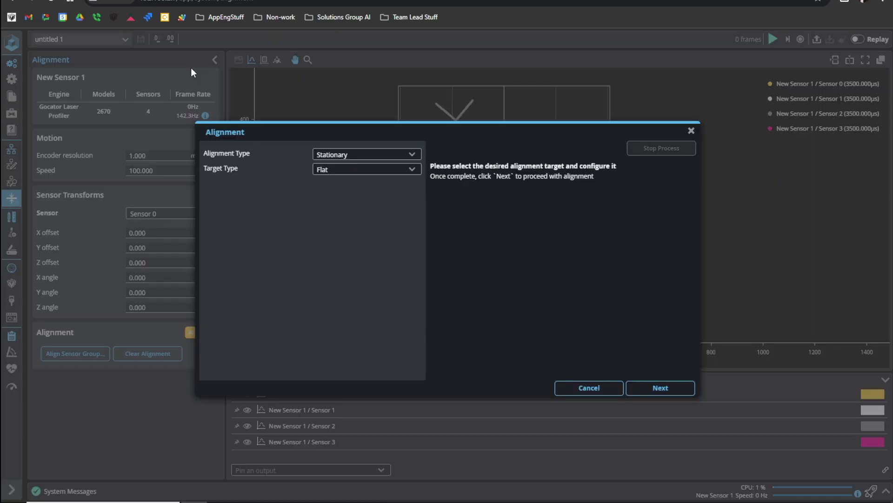
{"action": "left_click", "coordinate": [388, 172]}
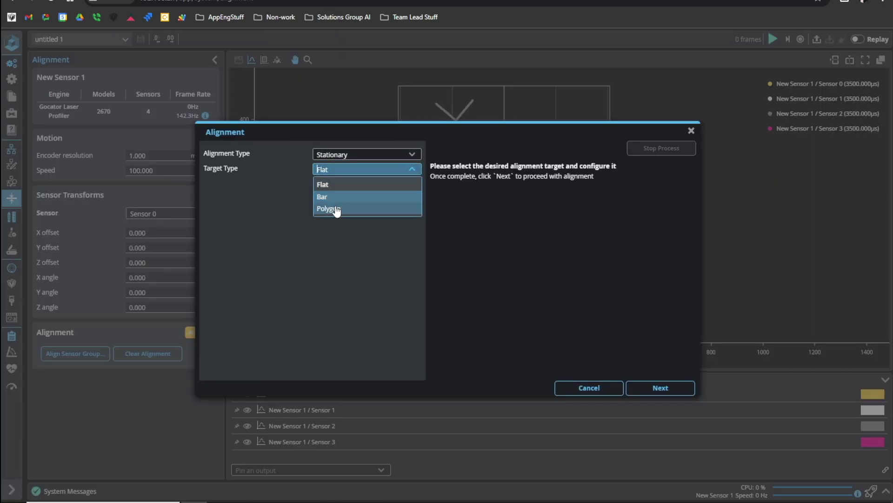
{"action": "left_click", "coordinate": [334, 208]}
Step: Assign sensor-0 to Corner 0 with X 0 and Z 101.5
{"action": "left_click", "coordinate": [254, 233]}
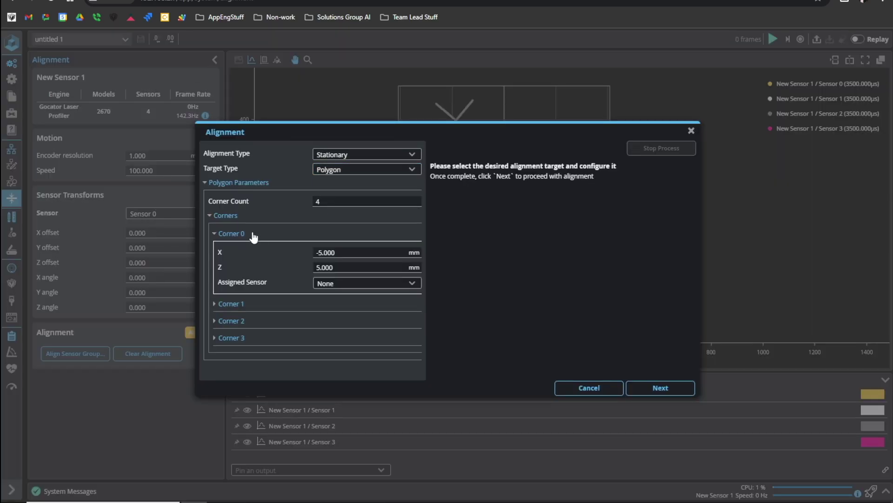
{"action": "left_click", "coordinate": [335, 250]}
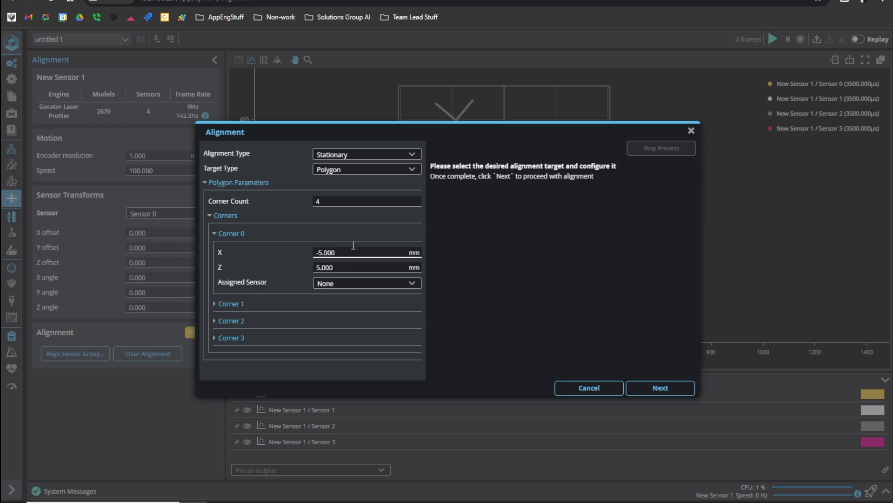
{"action": "left_click", "coordinate": [350, 287]}
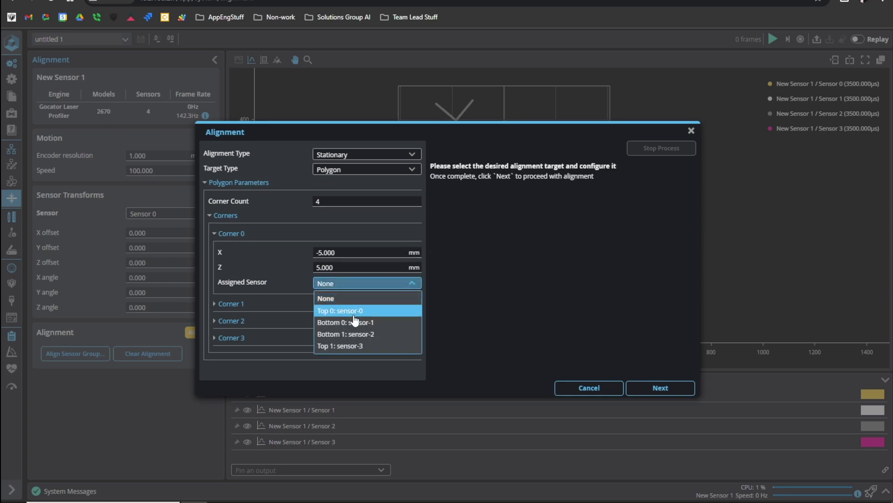
{"action": "left_click", "coordinate": [354, 314]}
{"action": "left_click", "coordinate": [348, 258]}
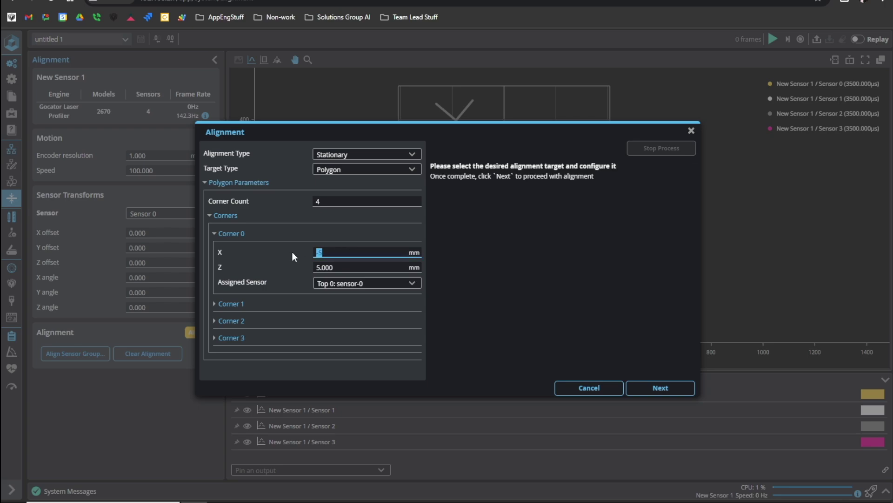
{"action": "left_click", "coordinate": [326, 264]}
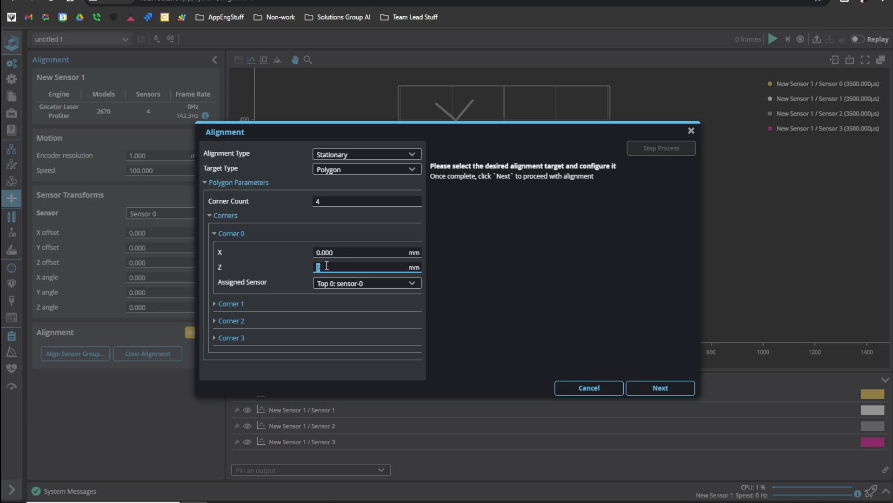
{"action": "type", "text": "101.5"}
Step: Assign sensor-1 to Corner 3 and run the alignment
{"action": "left_click", "coordinate": [303, 308]}
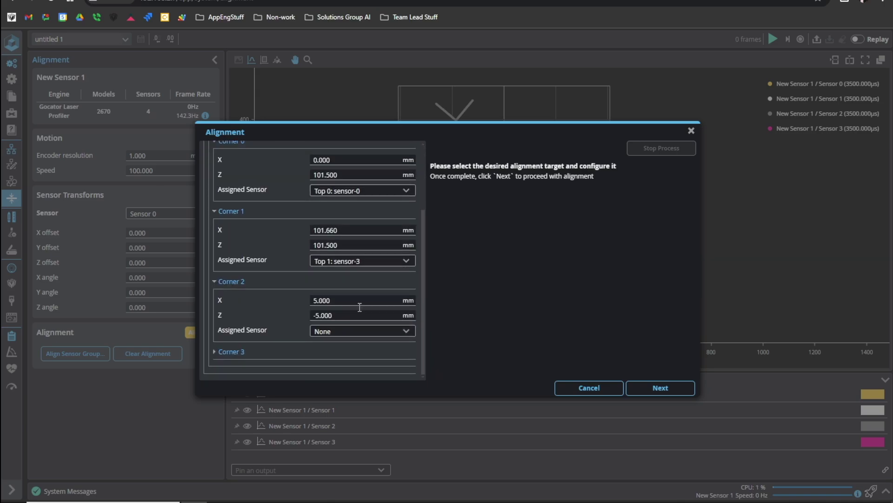
{"action": "left_click", "coordinate": [362, 348]}
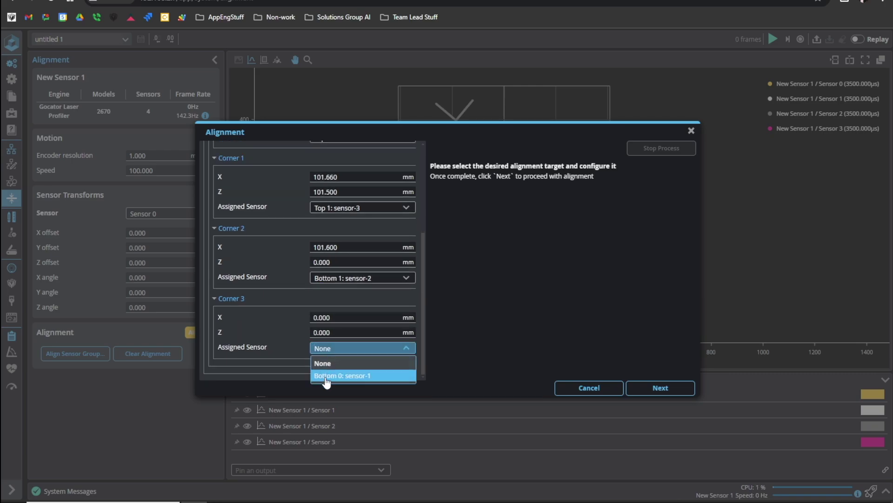
{"action": "left_click", "coordinate": [354, 374]}
{"action": "key", "text": "Return"}
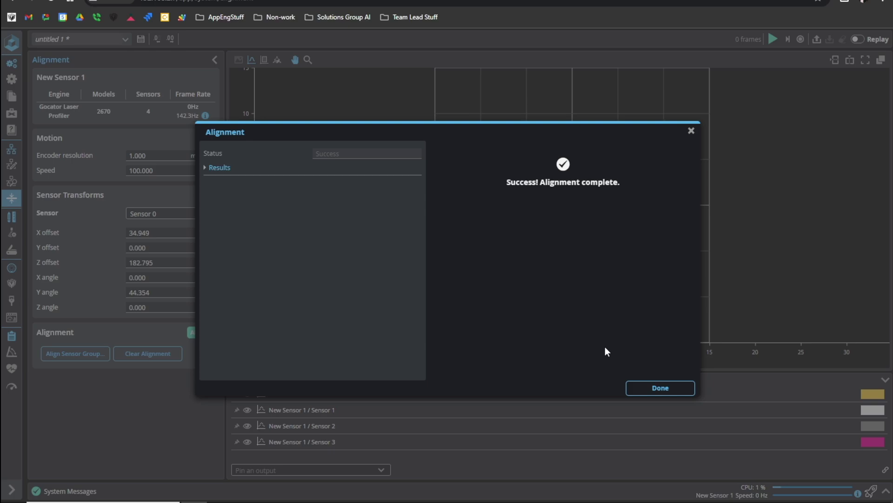
Step: Close the finished alignment wizard and scan live to check the aligned profiles
{"action": "left_click", "coordinate": [630, 389]}
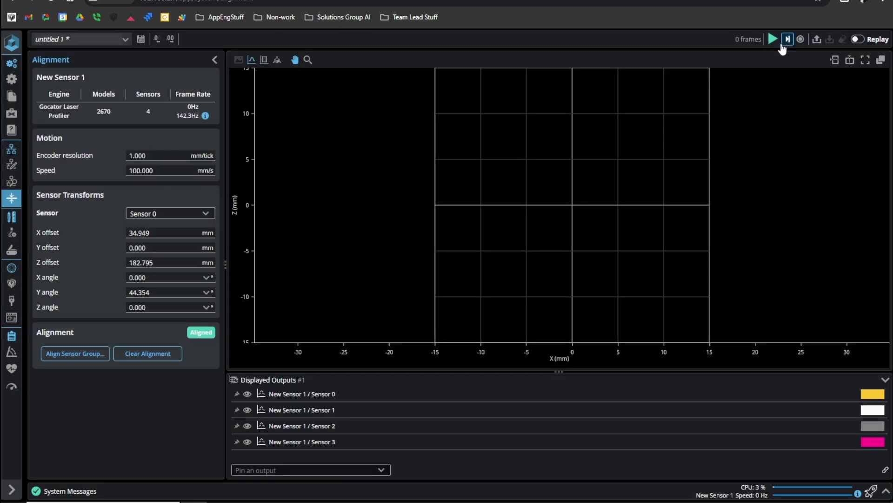
{"action": "left_click", "coordinate": [11, 232]}
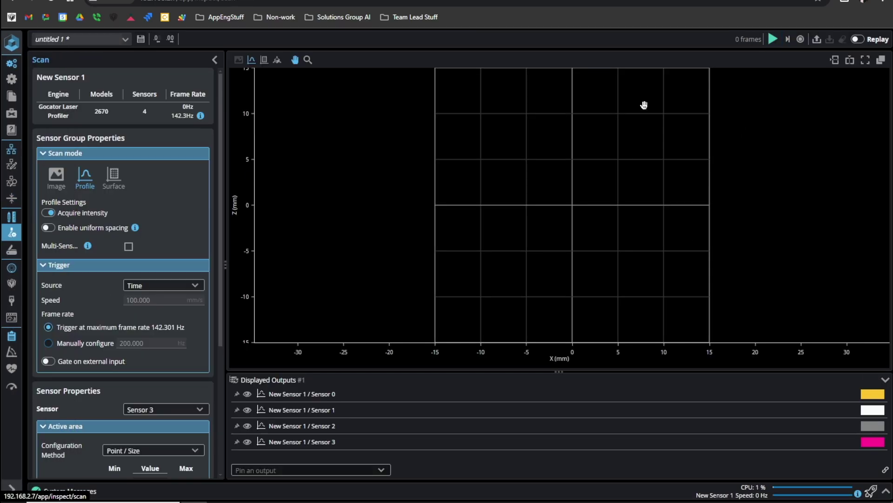
{"action": "left_click", "coordinate": [773, 39]}
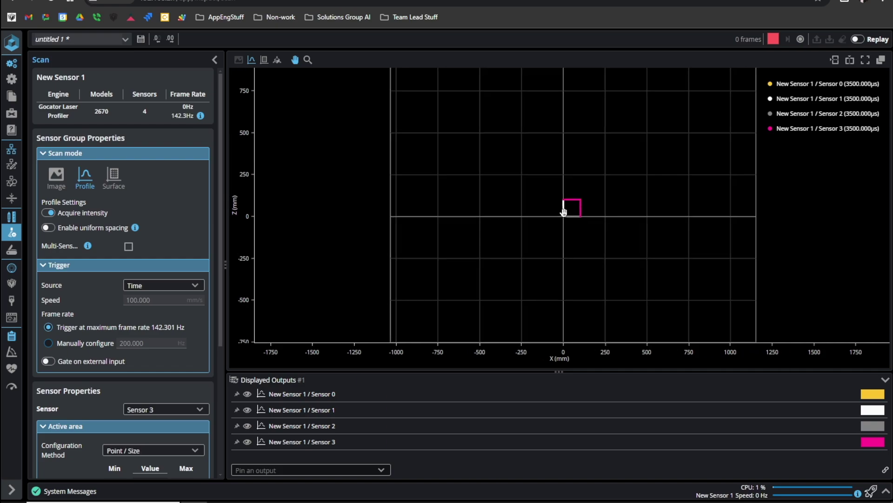
{"action": "scroll", "coordinate": [582, 205], "scroll_direction": "up", "scroll_amount": 5}
{"action": "scroll", "coordinate": [590, 212], "scroll_direction": "down", "scroll_amount": 4}
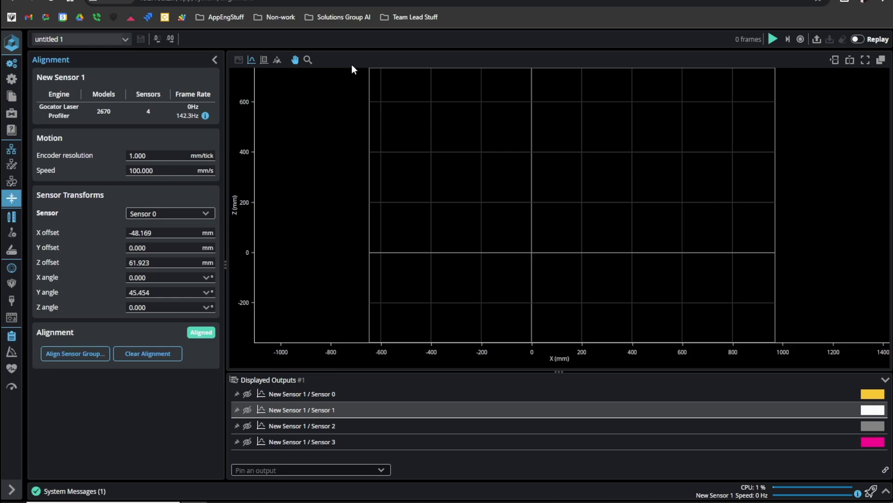
Step: Set the encoder resolution to 0.001
{"action": "mouse_move", "coordinate": [7, 193]}
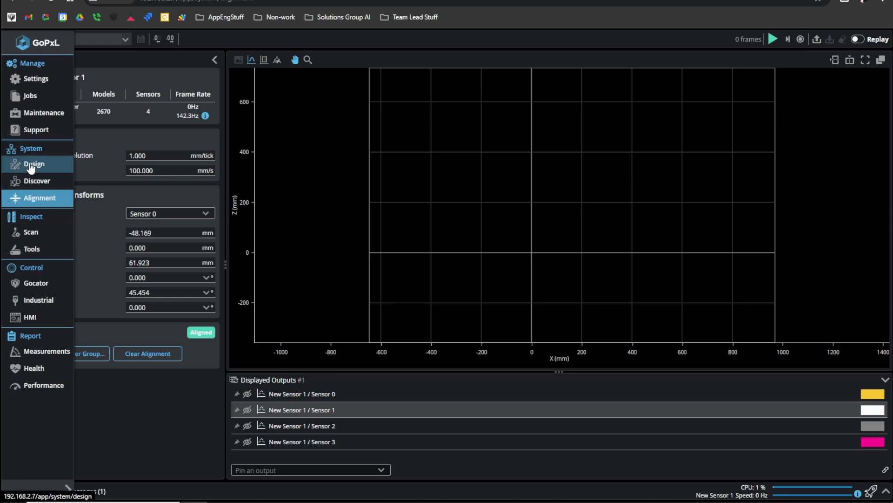
{"action": "left_click", "coordinate": [24, 199]}
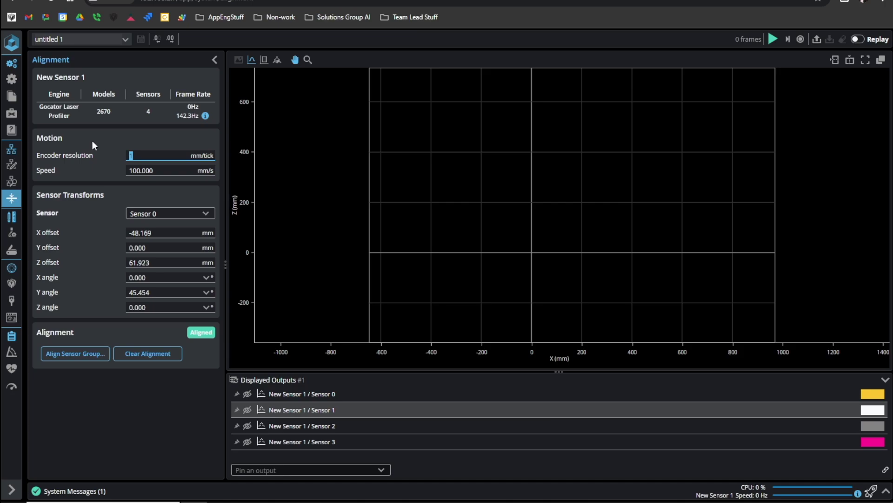
{"action": "type", "text": "0.001"}
{"action": "key", "text": "Return"}
Step: Trigger scans from the Encoder with 0.5 mm spacing
{"action": "left_click", "coordinate": [14, 231]}
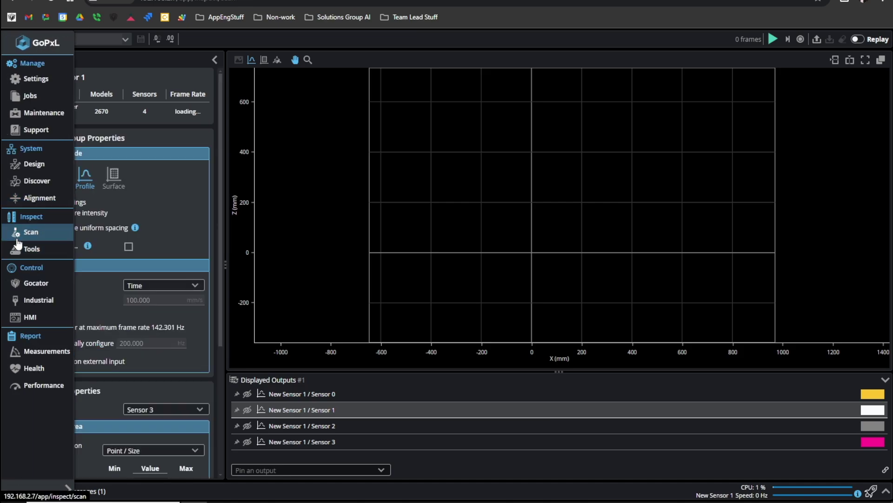
{"action": "left_click", "coordinate": [164, 284]}
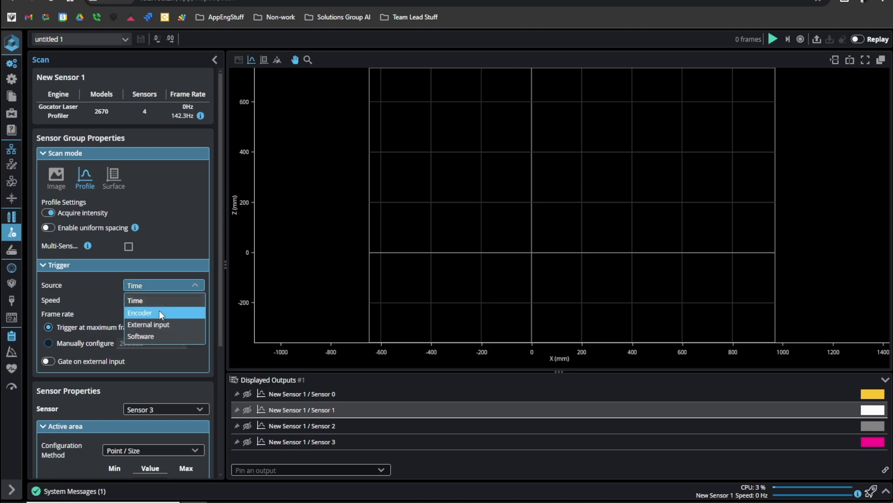
{"action": "left_click", "coordinate": [159, 310]}
{"action": "double_click", "coordinate": [148, 314]}
{"action": "type", "text": "0.5"}
{"action": "key", "text": "Return"}
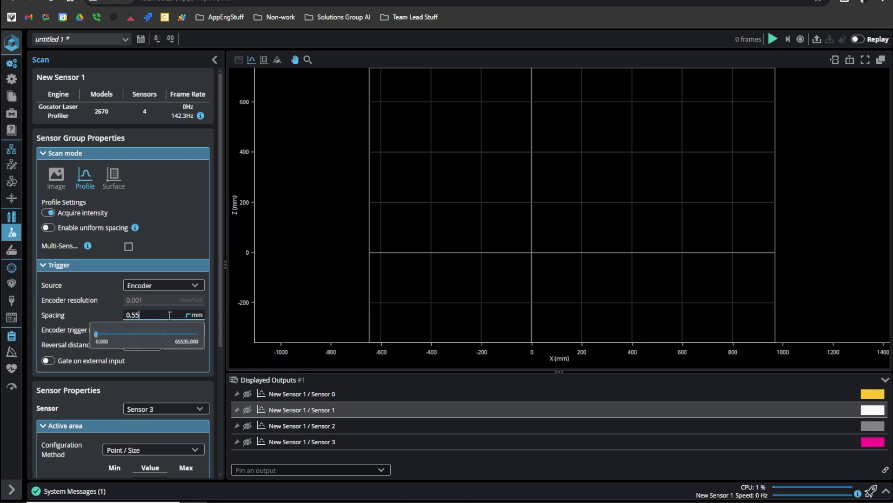
Step: Show all four sensor outputs in the plot and start live acquisition
{"action": "scroll", "coordinate": [88, 317], "scroll_direction": "down", "scroll_amount": 3}
{"action": "left_click", "coordinate": [247, 394]}
{"action": "left_click", "coordinate": [247, 409]}
{"action": "left_click", "coordinate": [247, 425]}
{"action": "left_click", "coordinate": [247, 442]}
{"action": "left_click", "coordinate": [772, 40]}
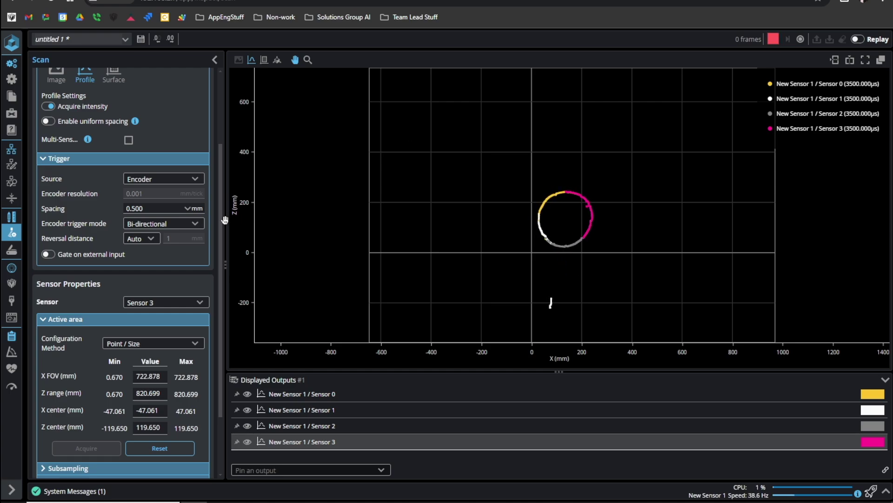
Step: Stop live acquisition and switch the scan mode to Surface
{"action": "scroll", "coordinate": [177, 114], "scroll_direction": "up", "scroll_amount": 2}
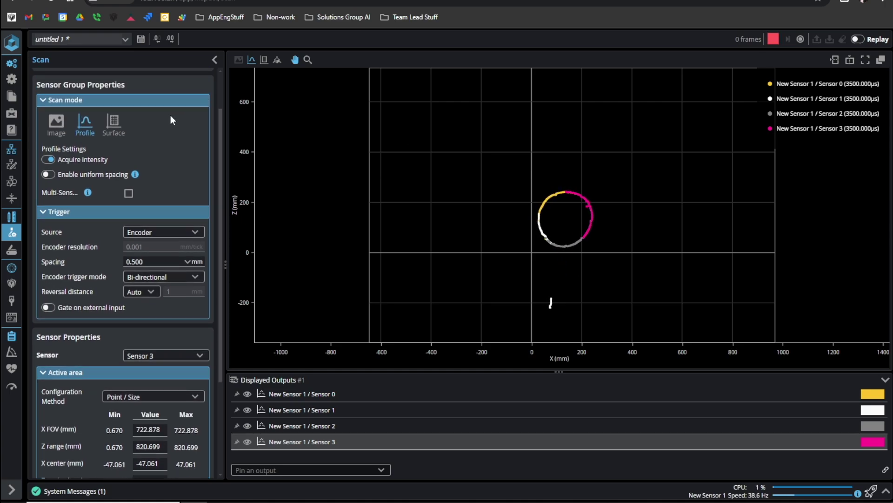
{"action": "left_click", "coordinate": [773, 40]}
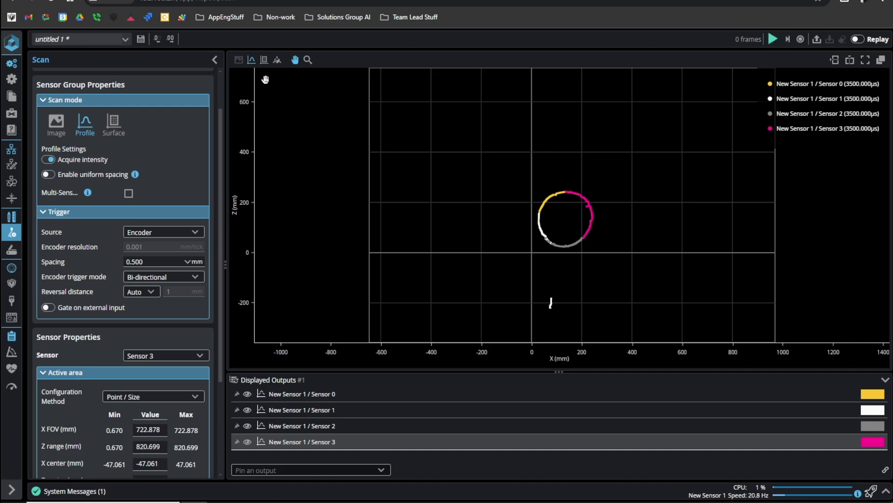
{"action": "left_click", "coordinate": [113, 133]}
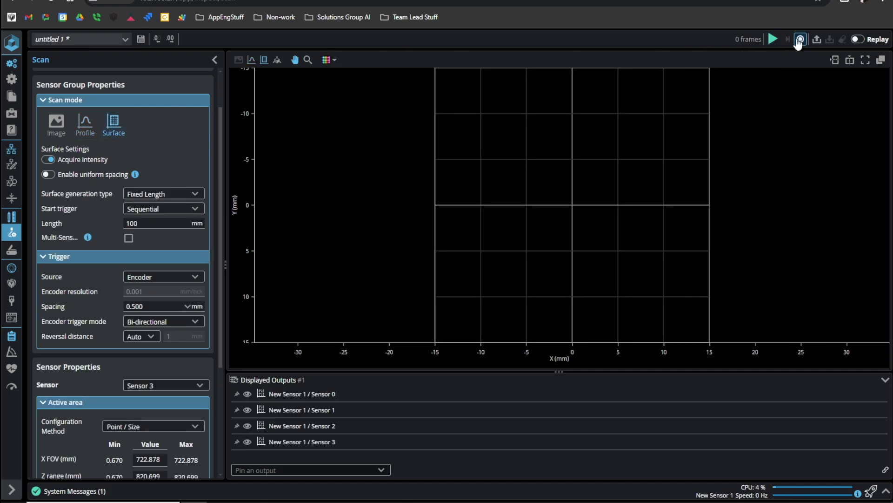
Step: Capture a few surface frames and inspect the ring scan in the 3D view
{"action": "left_click", "coordinate": [774, 40]}
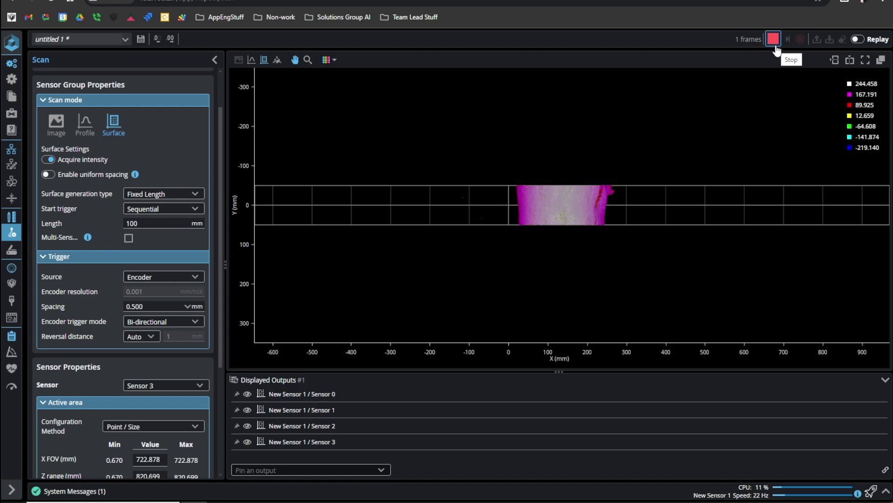
{"action": "left_click", "coordinate": [774, 44]}
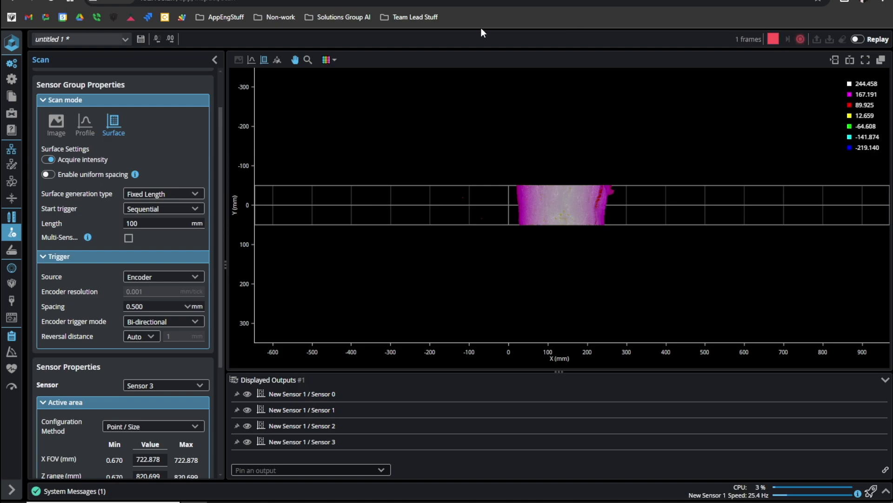
{"action": "left_click", "coordinate": [278, 59]}
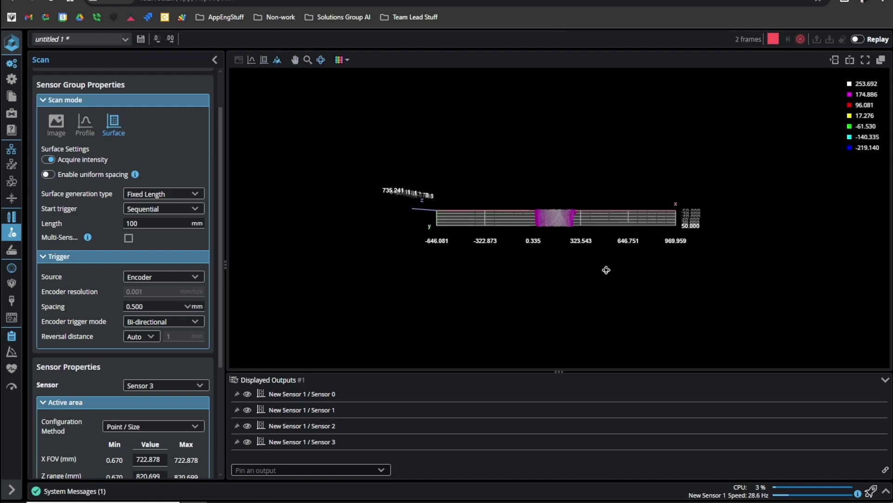
{"action": "scroll", "coordinate": [558, 229], "scroll_direction": "up", "scroll_amount": 6}
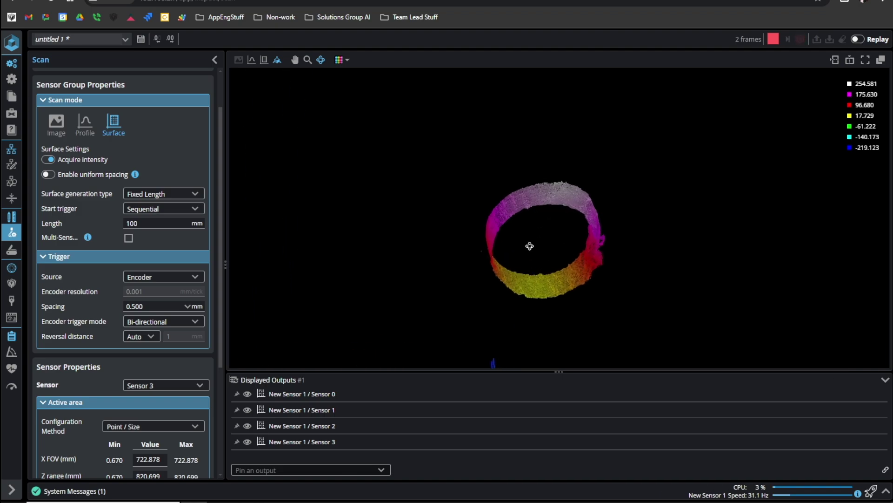
{"action": "mouse_move", "coordinate": [548, 208]}
{"action": "left_mouse_down"}
{"action": "mouse_move", "coordinate": [684, 200]}
{"action": "mouse_move", "coordinate": [698, 249]}
{"action": "mouse_move", "coordinate": [553, 197]}
{"action": "left_mouse_up"}
{"action": "left_click_drag", "start_coordinate": [739, 156], "coordinate": [457, 200]}
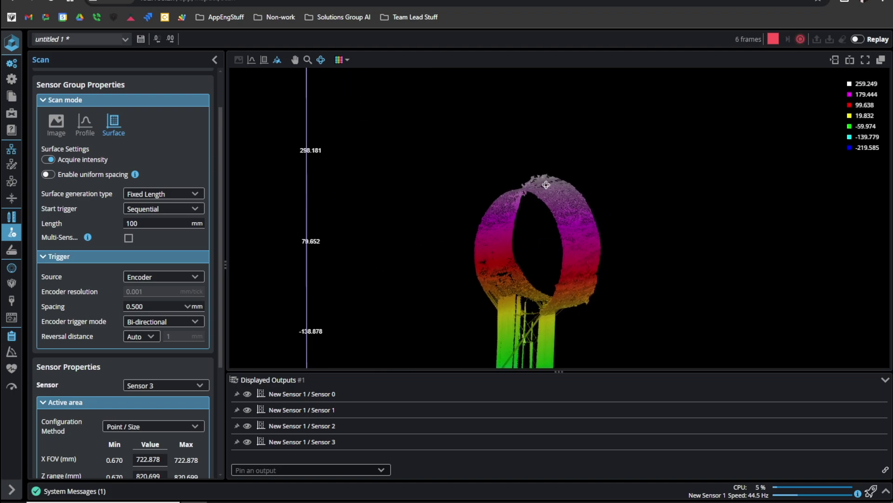
Step: Render the scan as Points, rotate it, and stop acquisition
{"action": "left_click", "coordinate": [346, 64]}
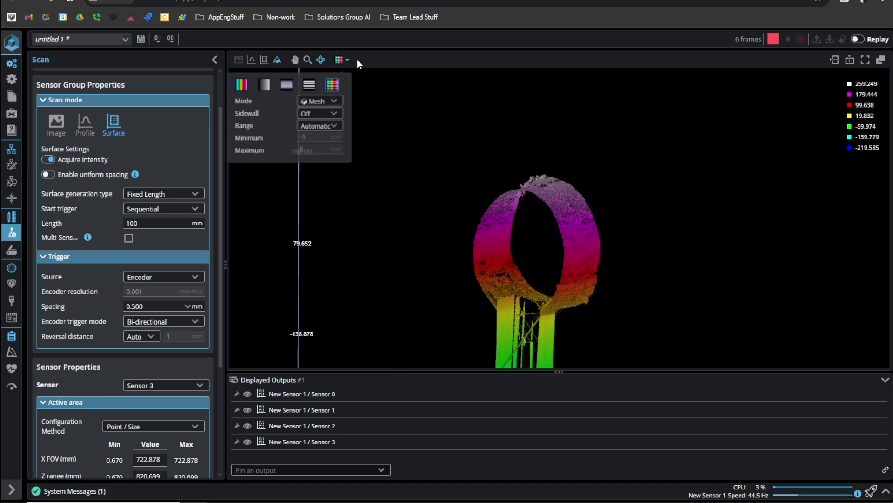
{"action": "left_click", "coordinate": [326, 103]}
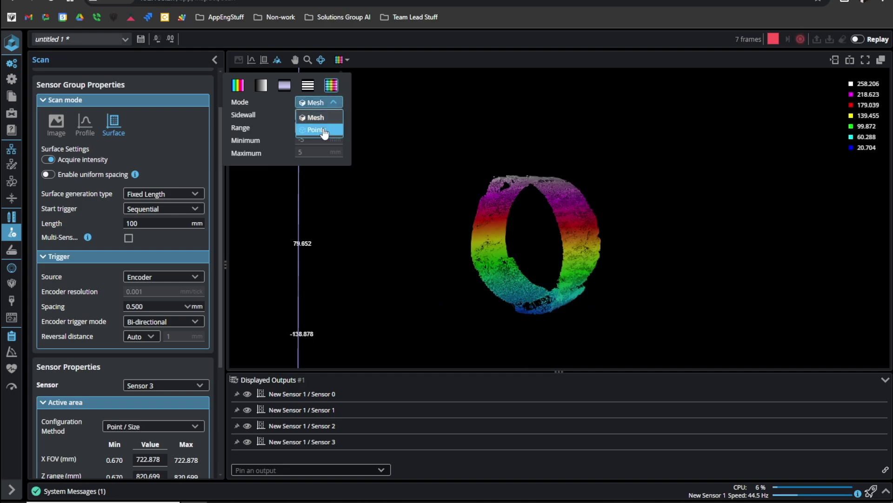
{"action": "left_click", "coordinate": [321, 130]}
{"action": "left_click_drag", "start_coordinate": [514, 199], "coordinate": [667, 80]}
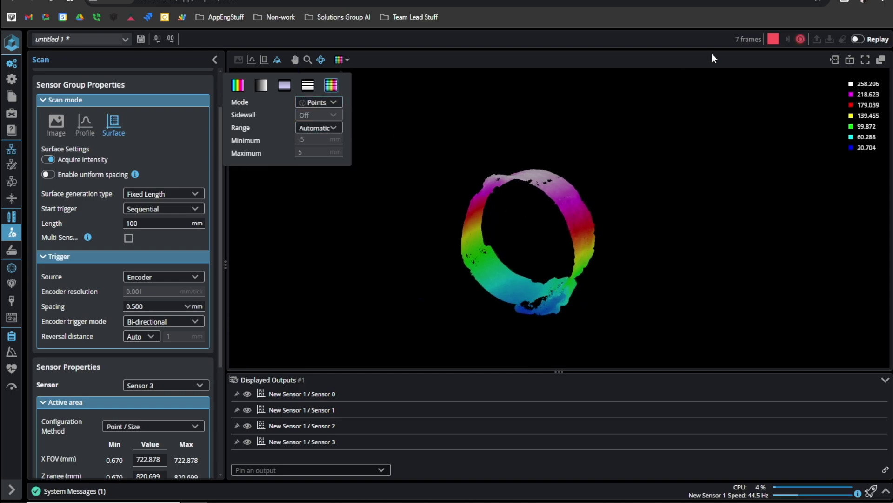
{"action": "left_click", "coordinate": [778, 37]}
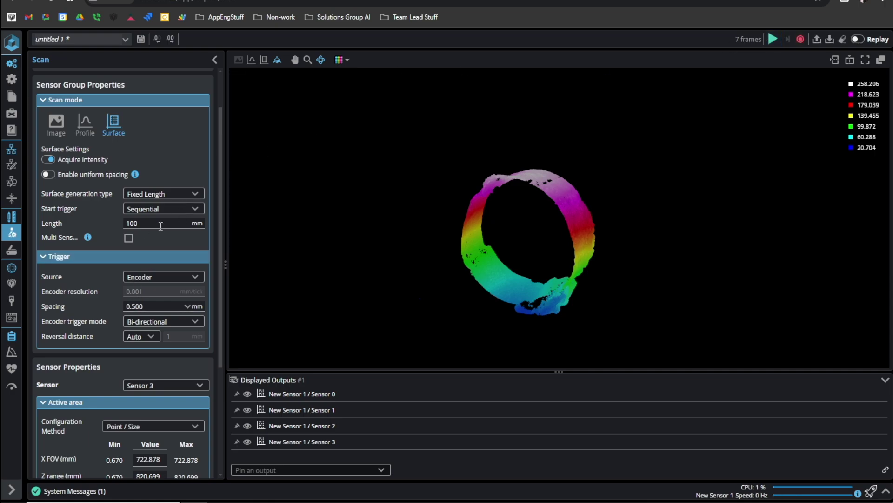
Step: Set the surface length to 700 mm and clear all previously recorded data
{"action": "type", "text": "700"}
{"action": "left_click", "coordinate": [178, 155]}
{"action": "left_click", "coordinate": [840, 40]}
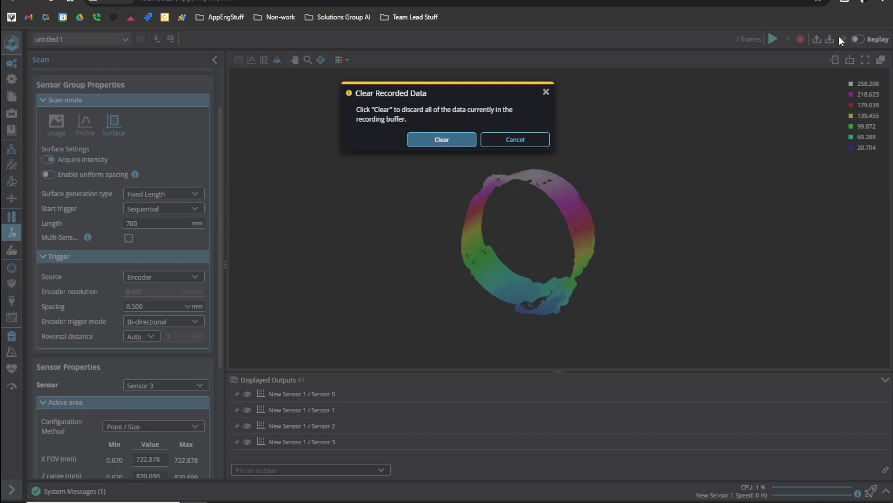
{"action": "left_click", "coordinate": [437, 139]}
Step: Capture a fresh scan of the whole log and render it as a 3D mesh
{"action": "left_click", "coordinate": [773, 39]}
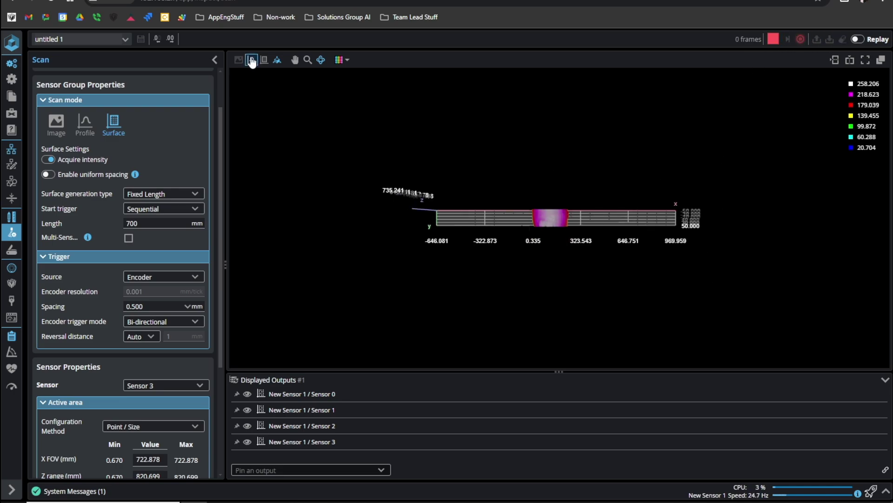
{"action": "left_click_drag", "start_coordinate": [715, 287], "coordinate": [584, 234]}
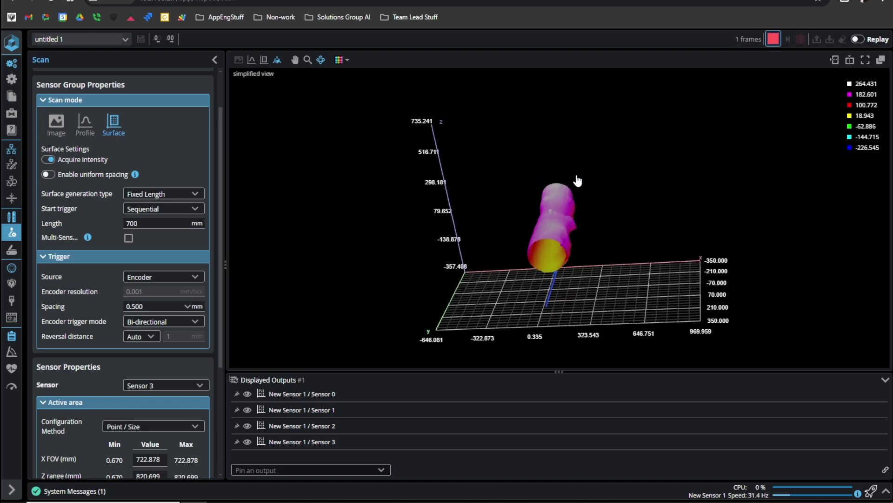
{"action": "scroll", "coordinate": [590, 279], "scroll_direction": "up", "scroll_amount": 5}
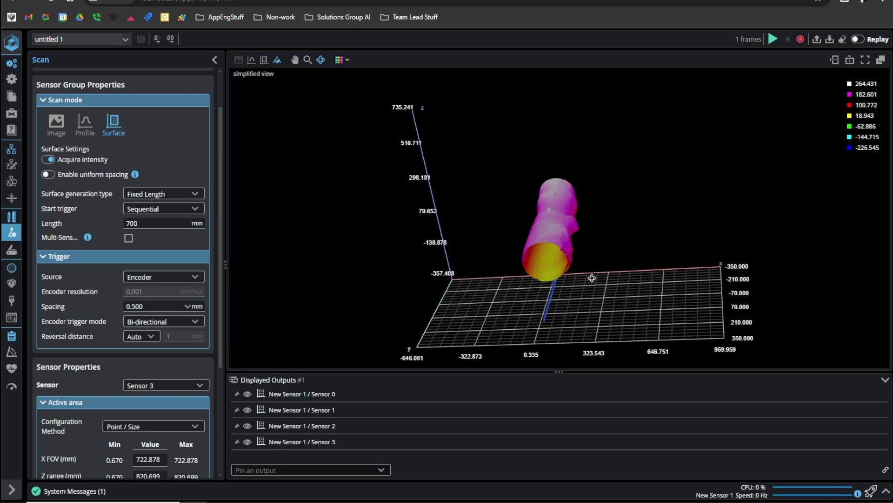
{"action": "left_click", "coordinate": [350, 60]}
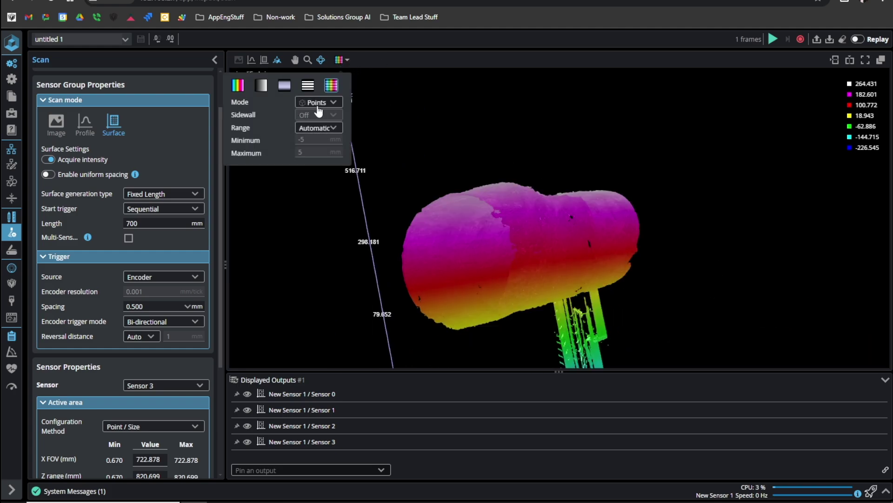
{"action": "left_click", "coordinate": [320, 106]}
{"action": "left_click", "coordinate": [309, 123]}
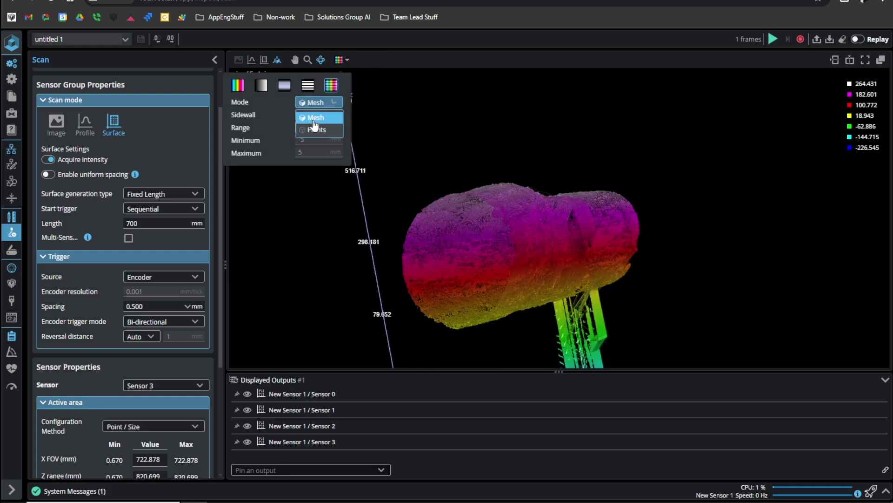
{"action": "left_click_drag", "start_coordinate": [754, 242], "coordinate": [315, 237]}
Step: Render the log scan as points coloured by greyscale intensity
{"action": "mouse_move", "coordinate": [561, 274]}
{"action": "left_click", "coordinate": [305, 104]}
{"action": "left_click", "coordinate": [311, 124]}
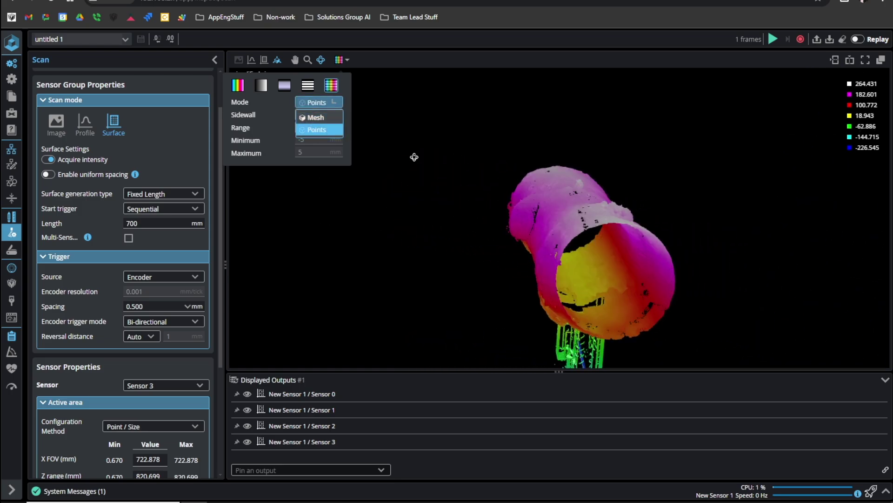
{"action": "left_click_drag", "start_coordinate": [496, 181], "coordinate": [485, 119]}
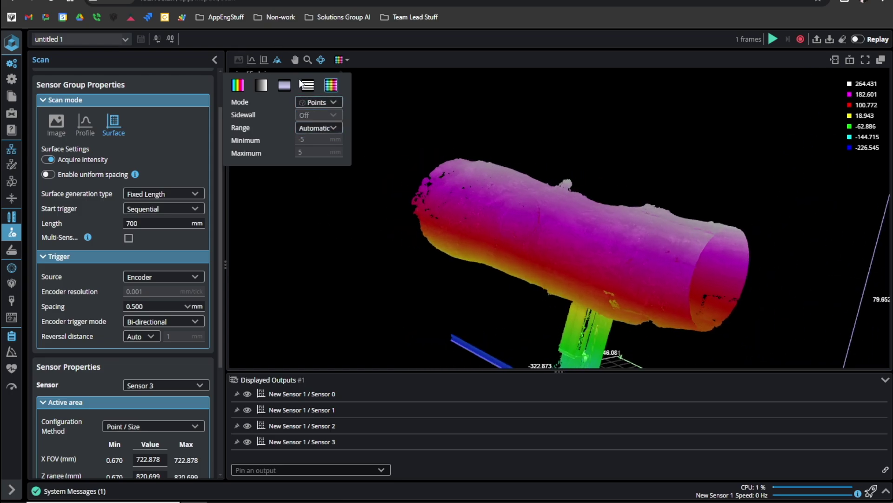
{"action": "left_click", "coordinate": [315, 86]}
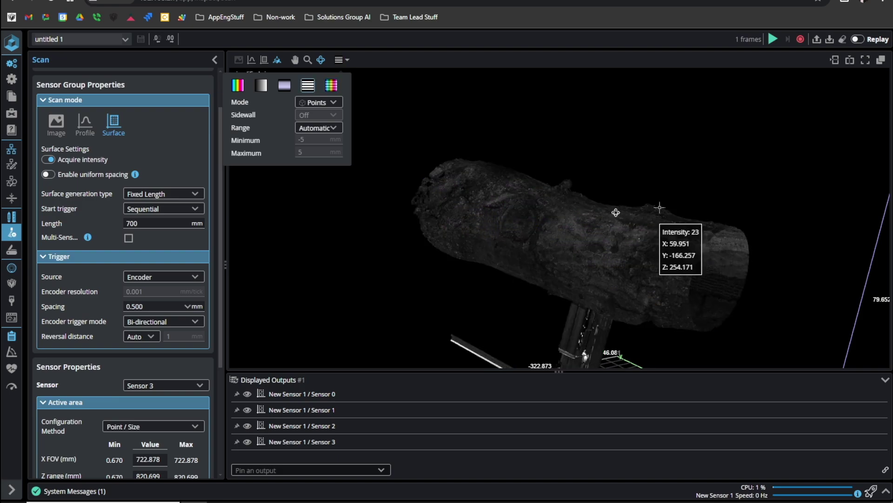
{"action": "left_click_drag", "start_coordinate": [654, 232], "coordinate": [580, 250]}
Step: Recolour the points by height with the rainbow palette, then the fifth height palette
{"action": "mouse_move", "coordinate": [614, 235]}
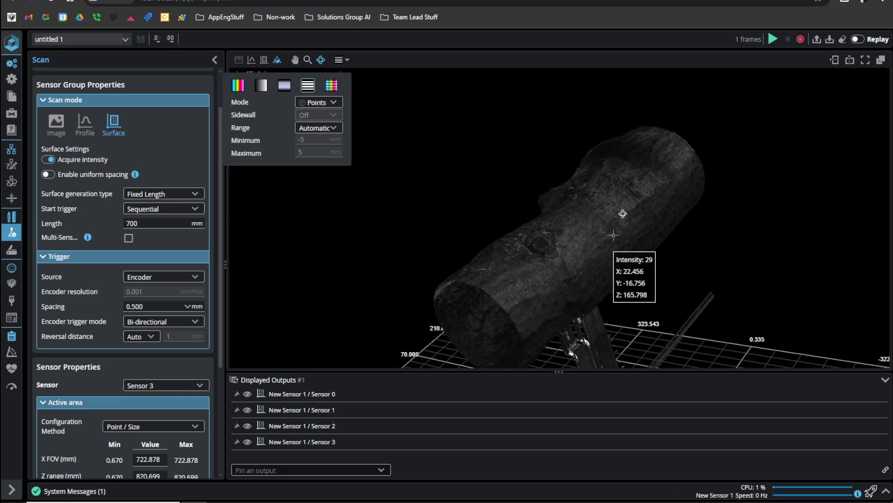
{"action": "left_click", "coordinate": [238, 86]}
{"action": "left_click_drag", "start_coordinate": [448, 201], "coordinate": [389, 127]}
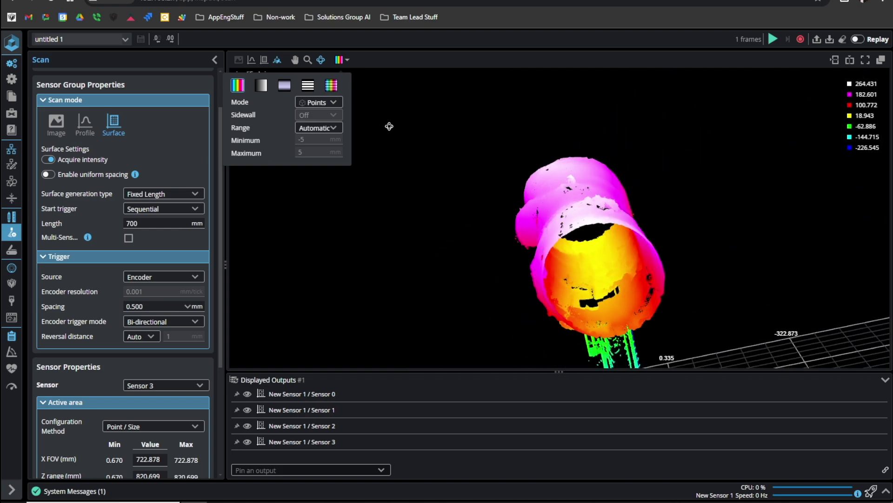
{"action": "left_click", "coordinate": [332, 85]}
{"action": "left_click_drag", "start_coordinate": [667, 264], "coordinate": [732, 321]}
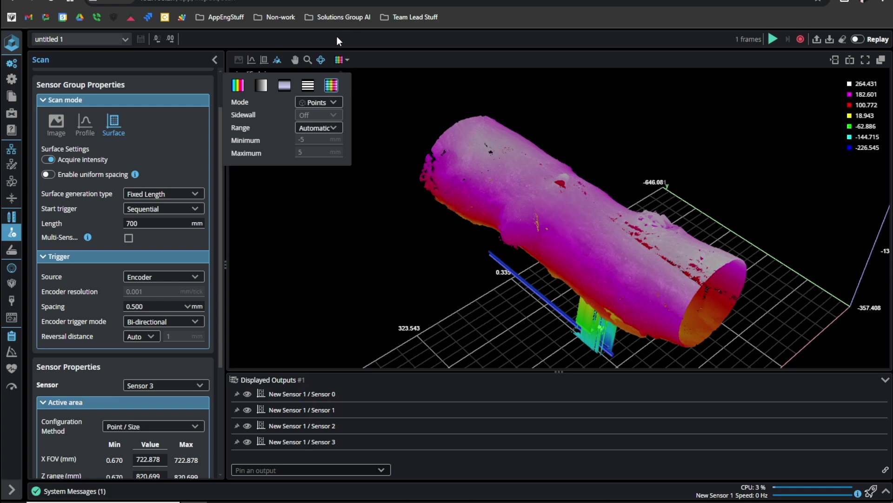